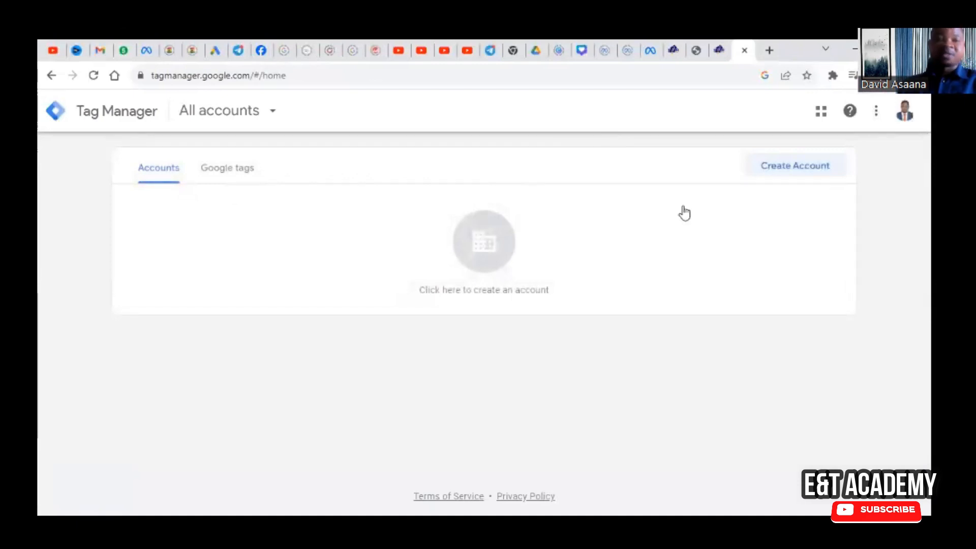
Step: Start a new account named Sleek Assured Removals with United Kingdom as its country
{"action": "left_click", "coordinate": [772, 166]}
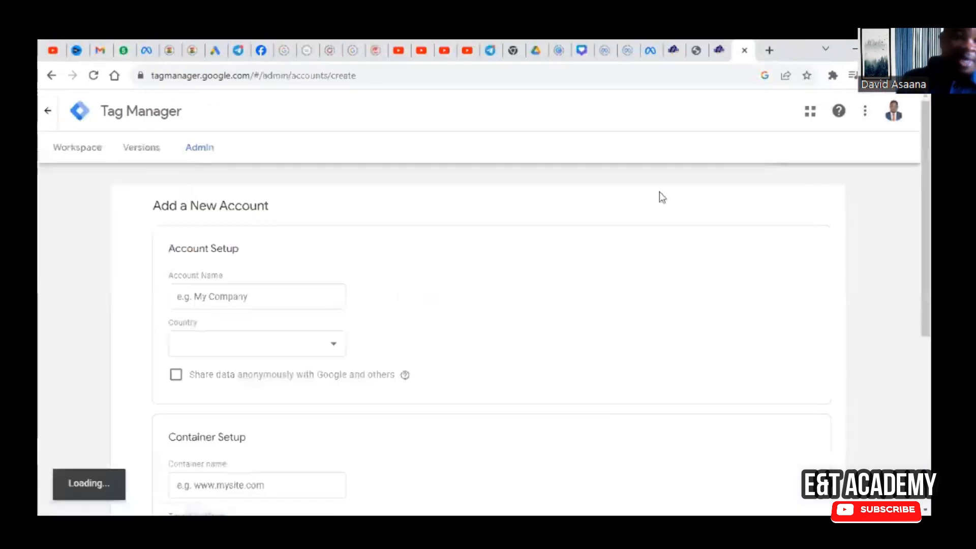
{"action": "left_click", "coordinate": [248, 299]}
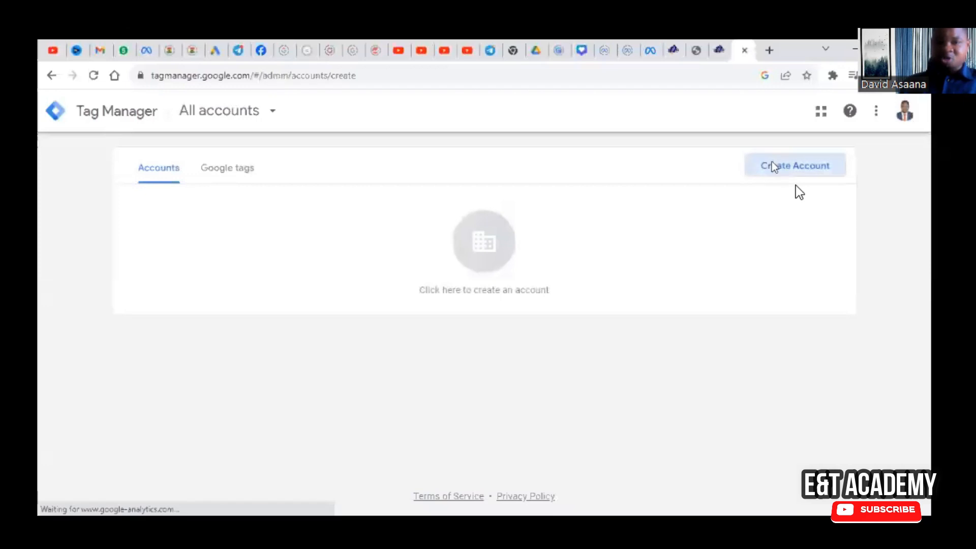
{"action": "left_click", "coordinate": [772, 167]}
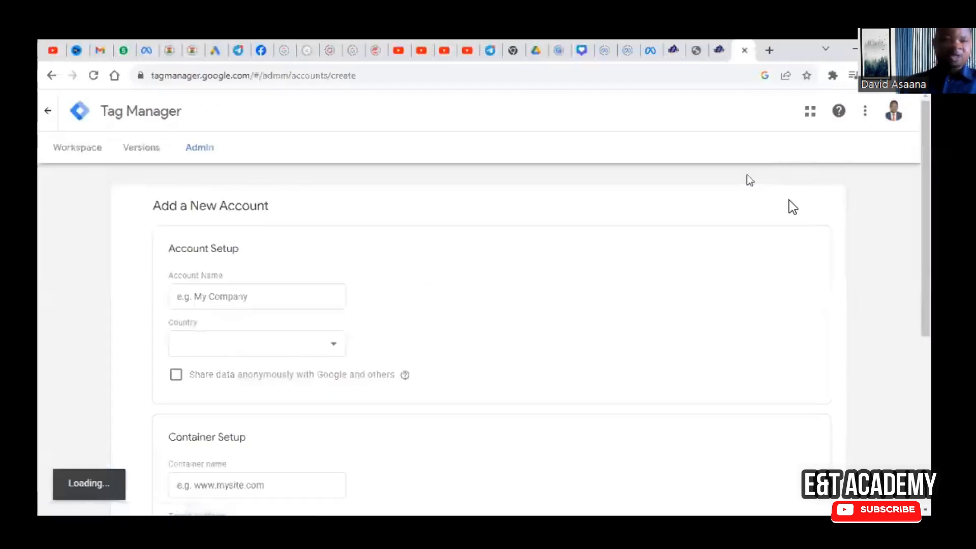
{"action": "left_click", "coordinate": [248, 299]}
{"action": "type", "text": "S"}
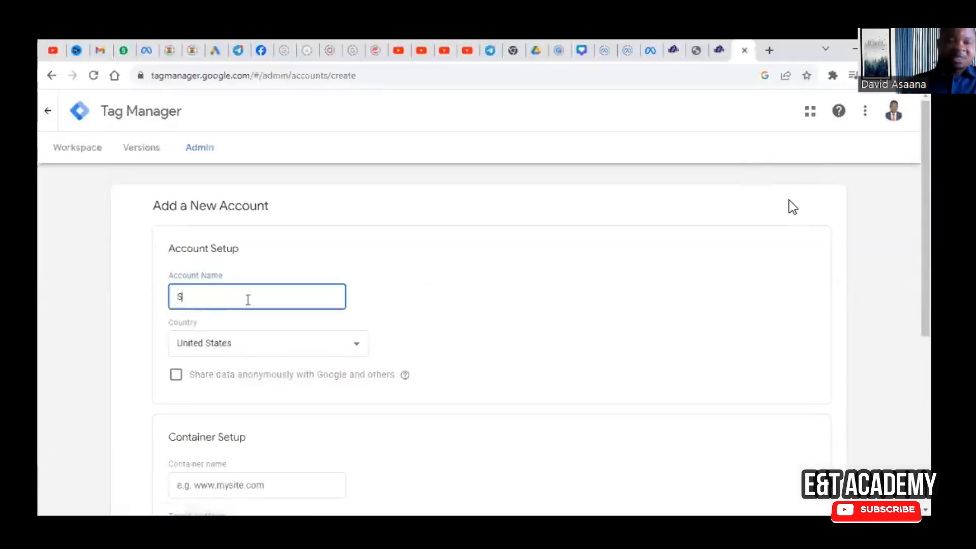
{"action": "type", "text": "leek"}
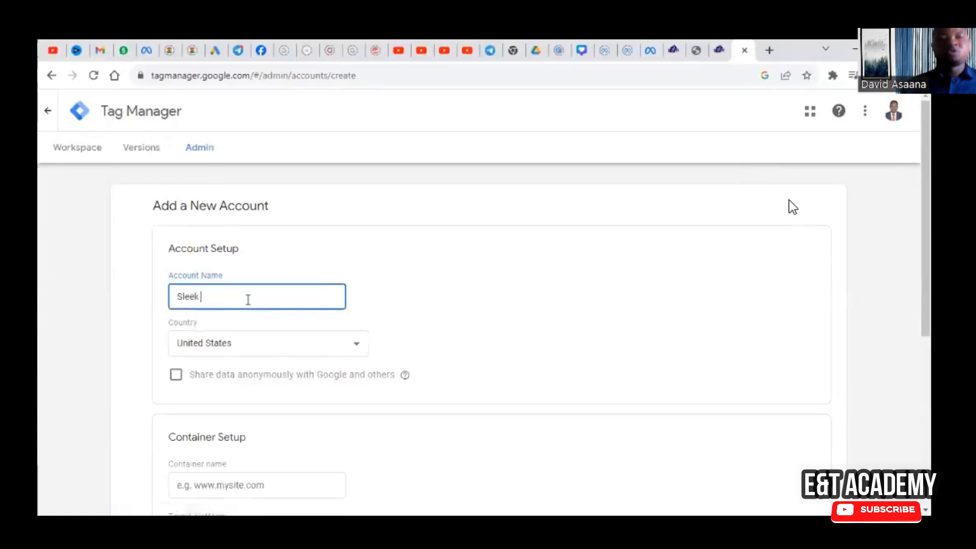
{"action": "type", "text": " A"}
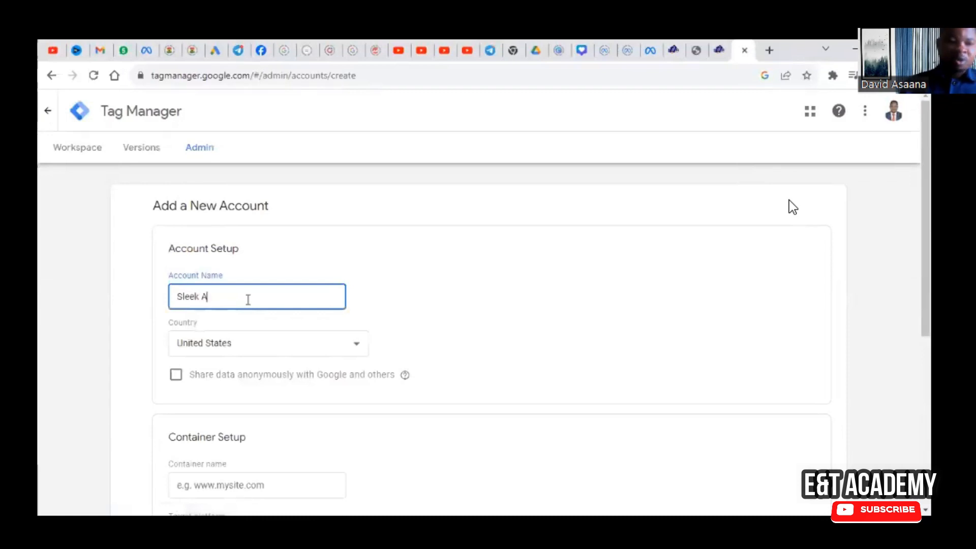
{"action": "type", "text": "ssured"}
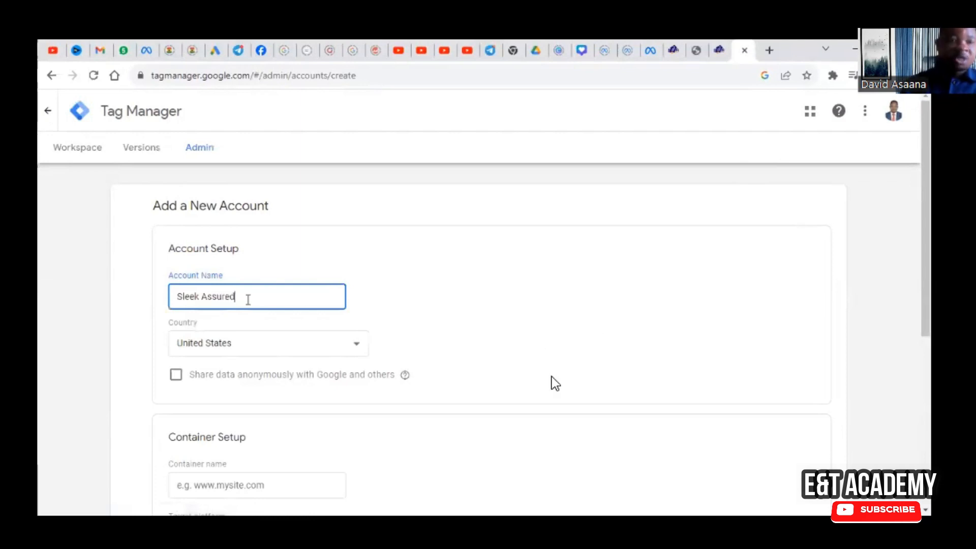
{"action": "type", "text": " Removals"}
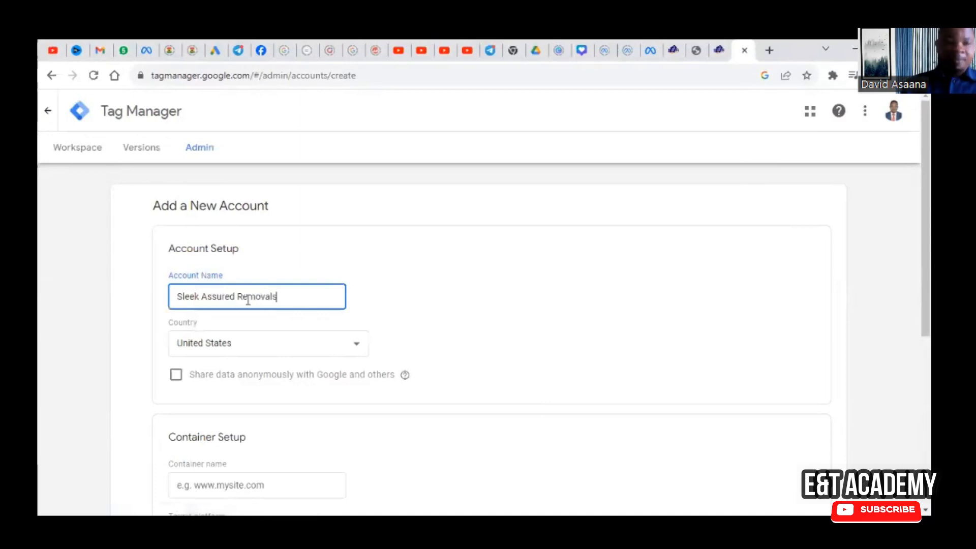
{"action": "left_click", "coordinate": [307, 346]}
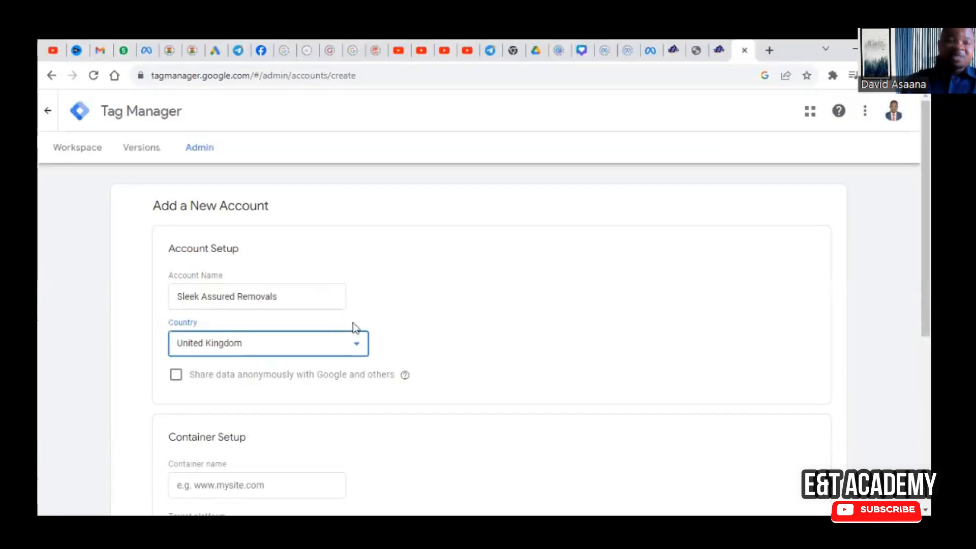
Step: Copy the website's address from its open page and enter sleekassuredremovals.com as the container name in Tag Manager
{"action": "scroll", "coordinate": [354, 327], "scroll_direction": "down", "scroll_amount": 4}
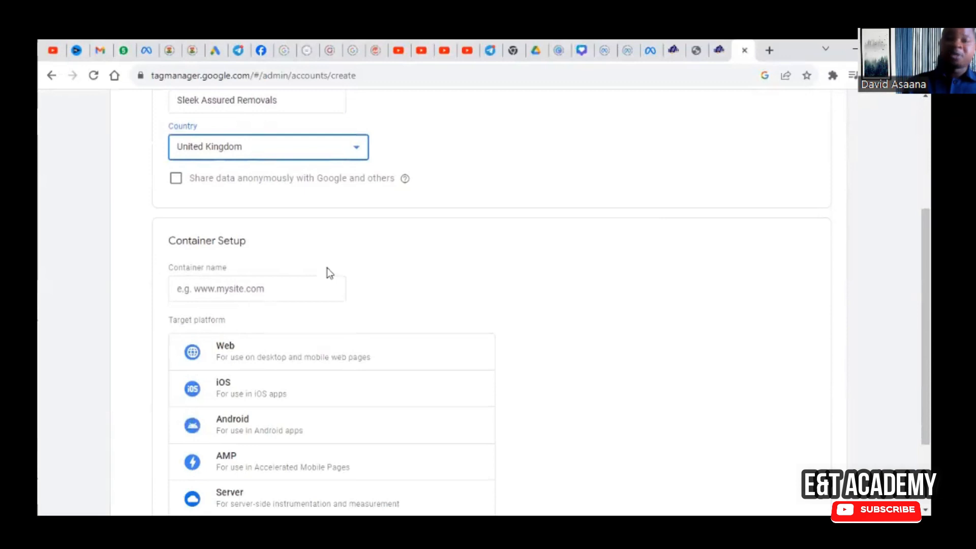
{"action": "scroll", "coordinate": [276, 242], "scroll_direction": "up", "scroll_amount": 3}
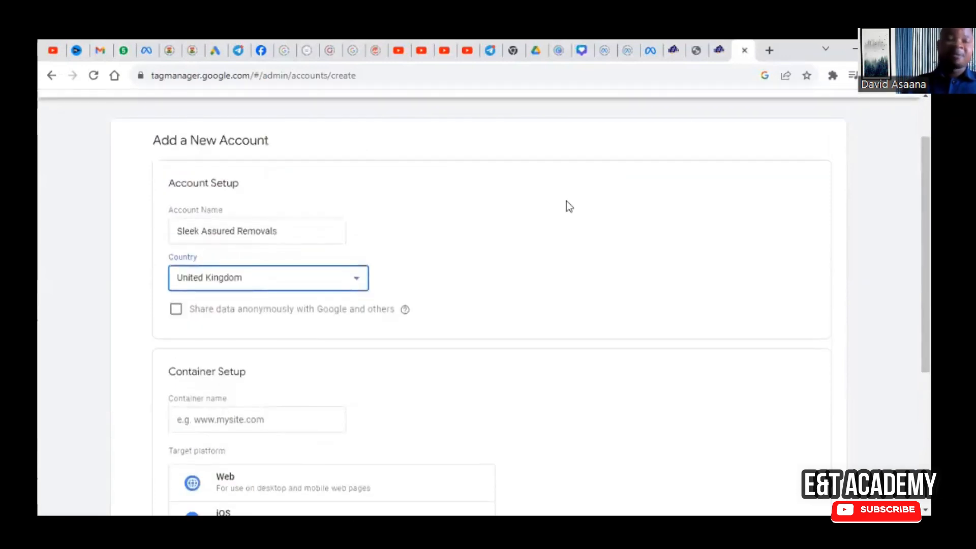
{"action": "left_click", "coordinate": [669, 46]}
{"action": "left_click_drag", "start_coordinate": [289, 76], "coordinate": [154, 82]}
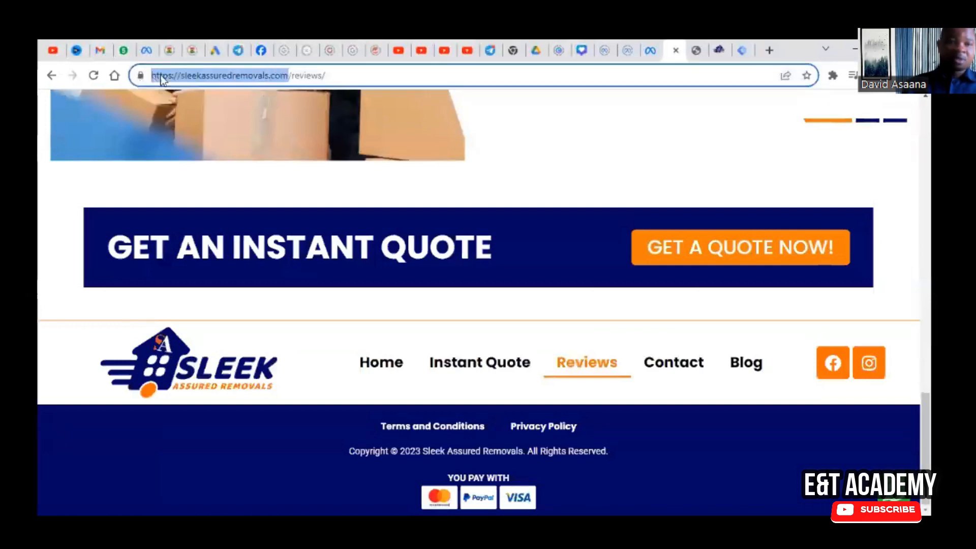
{"action": "right_click", "coordinate": [176, 75]}
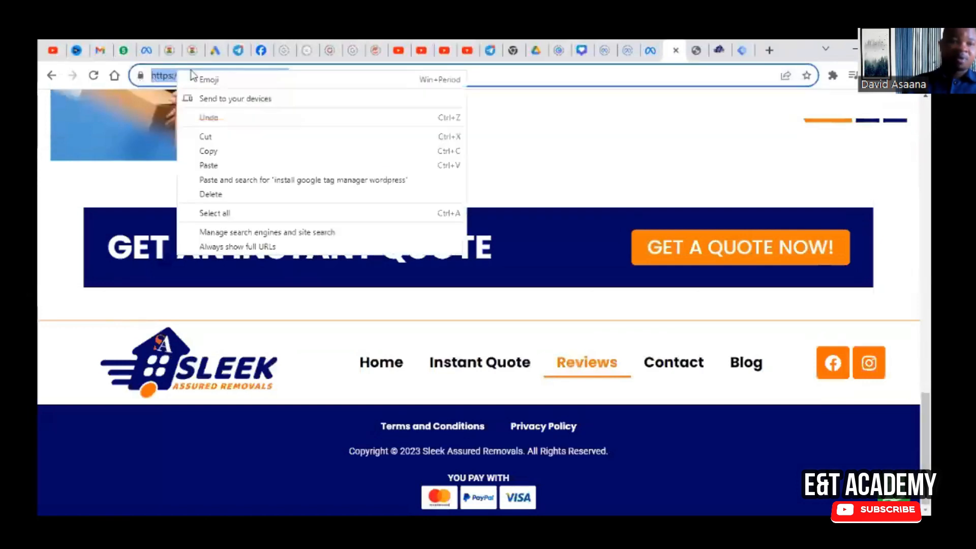
{"action": "left_click", "coordinate": [237, 151]}
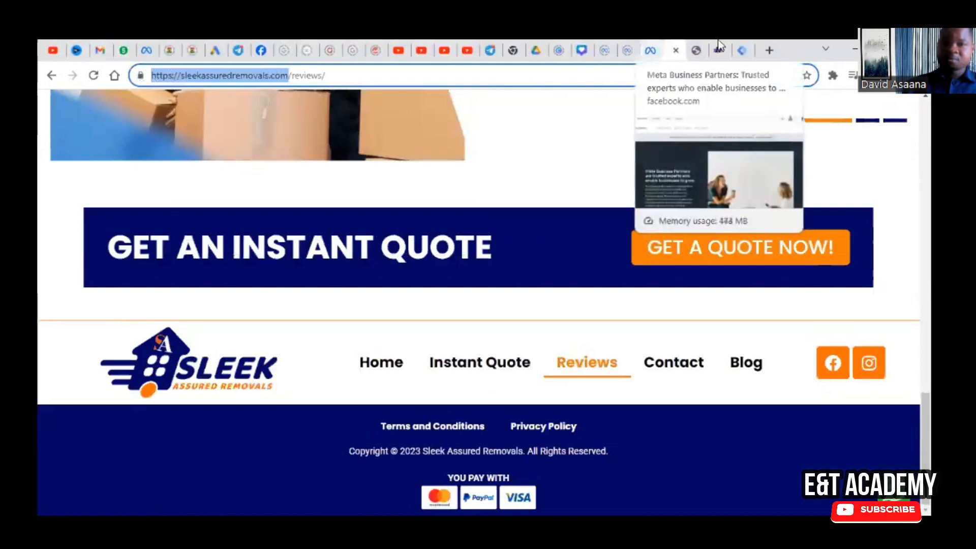
{"action": "left_click", "coordinate": [741, 50]}
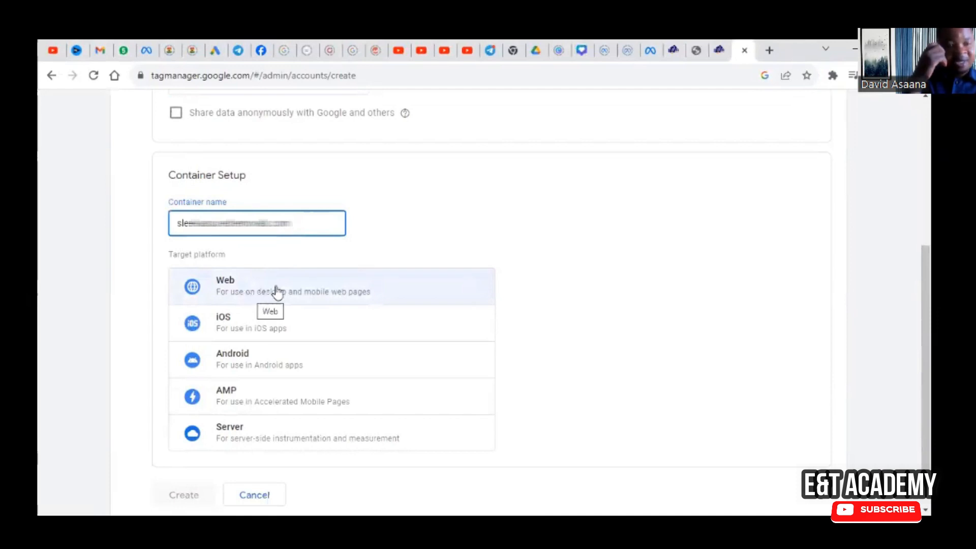
Step: Choose Web as the container's target platform and submit the new account for creation
{"action": "left_click", "coordinate": [276, 291]}
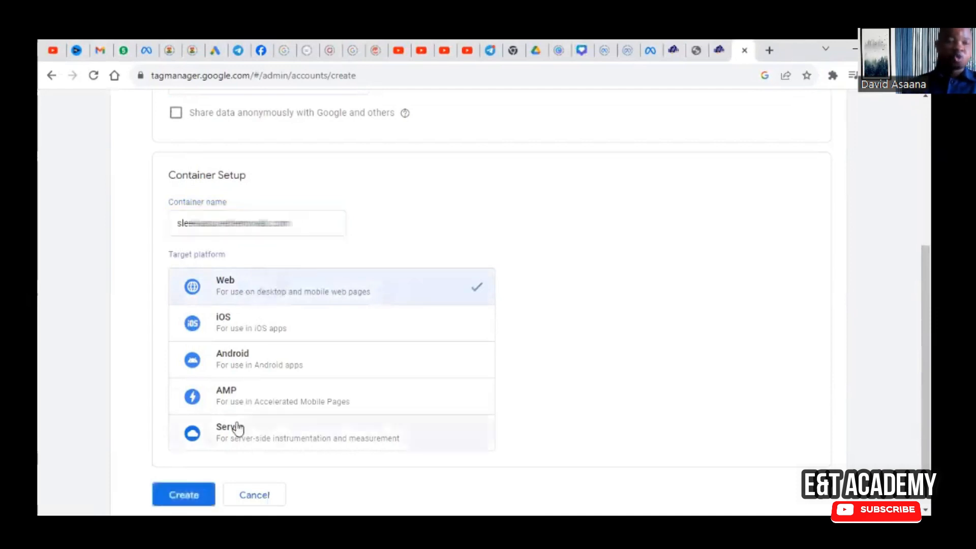
{"action": "scroll", "coordinate": [237, 429], "scroll_direction": "down", "scroll_amount": 2}
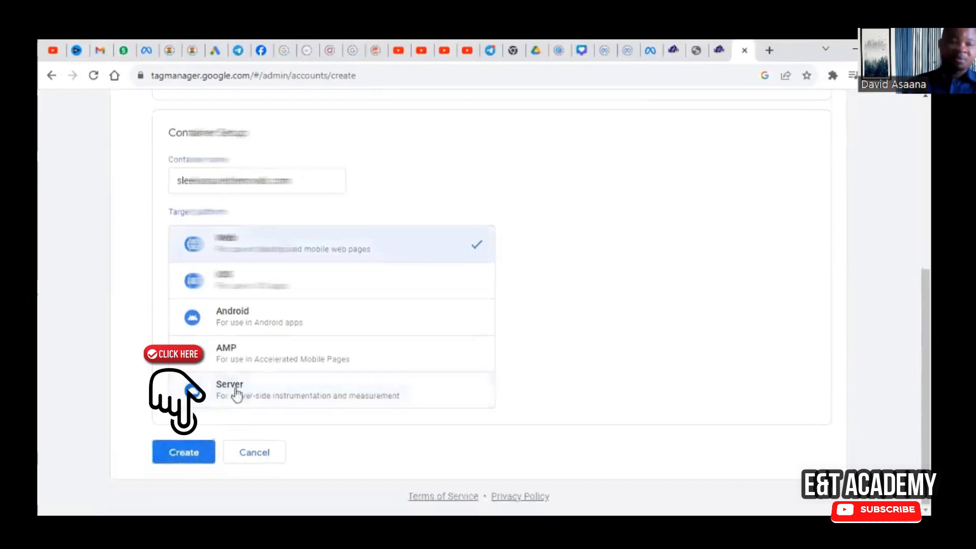
{"action": "scroll", "coordinate": [235, 392], "scroll_direction": "up", "scroll_amount": 5}
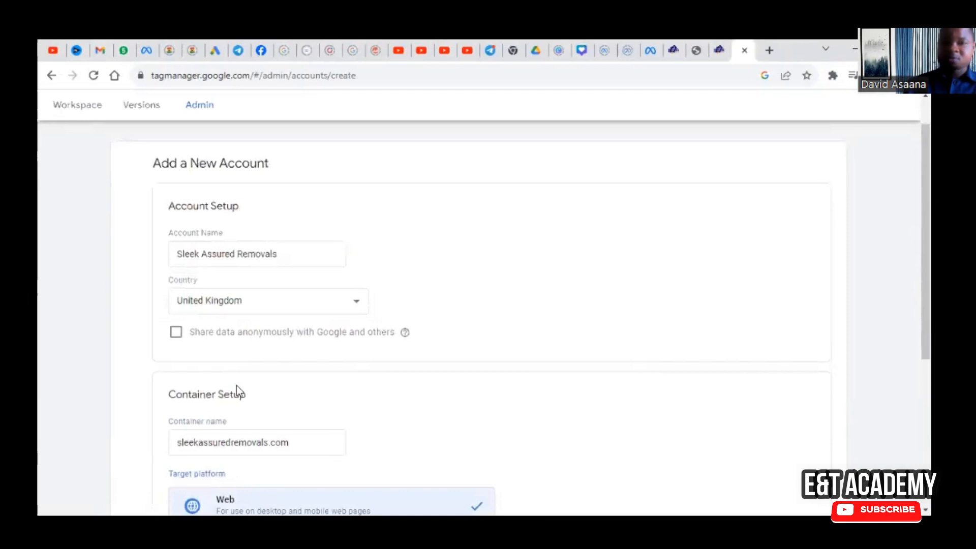
{"action": "scroll", "coordinate": [237, 386], "scroll_direction": "down", "scroll_amount": 5}
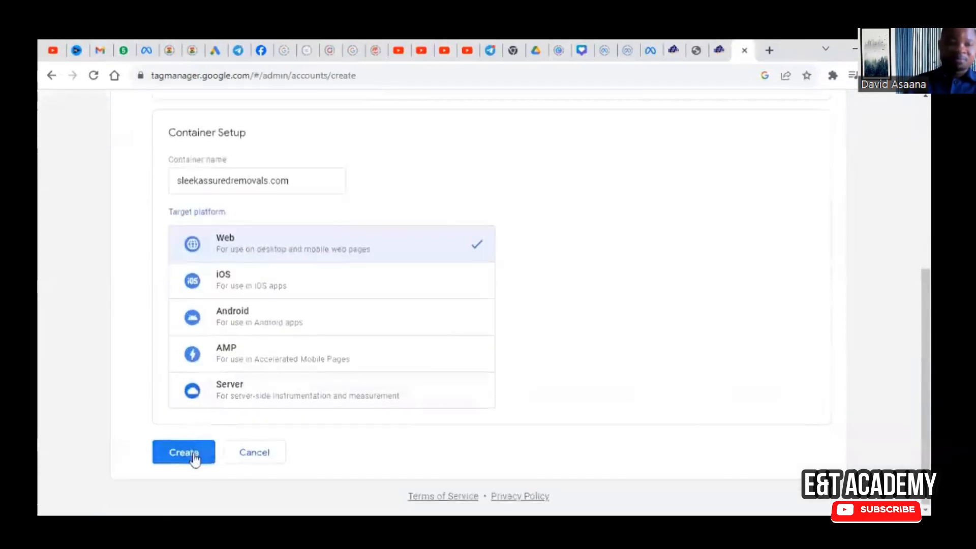
{"action": "left_click", "coordinate": [193, 453]}
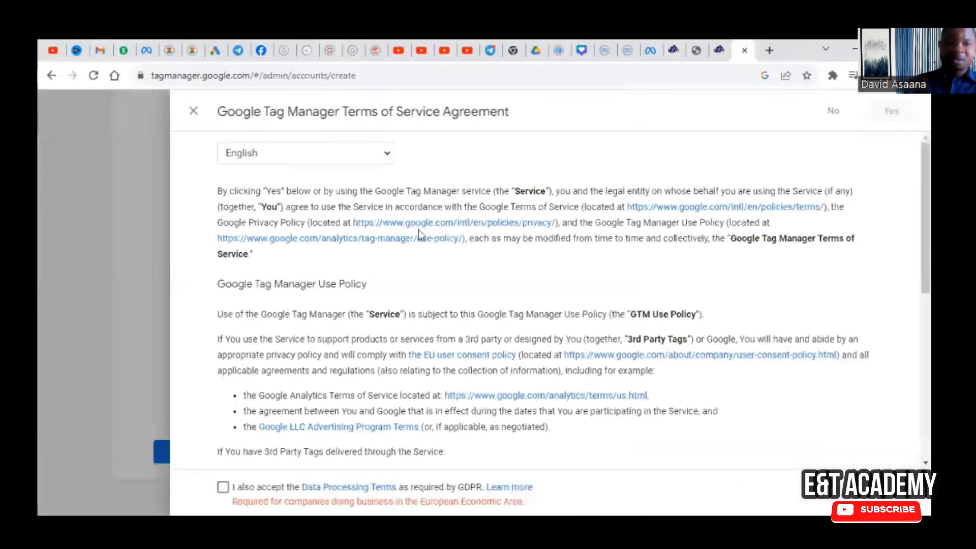
Step: Read through the Terms of Service Agreement, accept the GDPR Data Processing Terms and agree to the terms
{"action": "scroll", "coordinate": [331, 186], "scroll_direction": "down", "scroll_amount": 1}
{"action": "scroll", "coordinate": [332, 184], "scroll_direction": "down", "scroll_amount": 3}
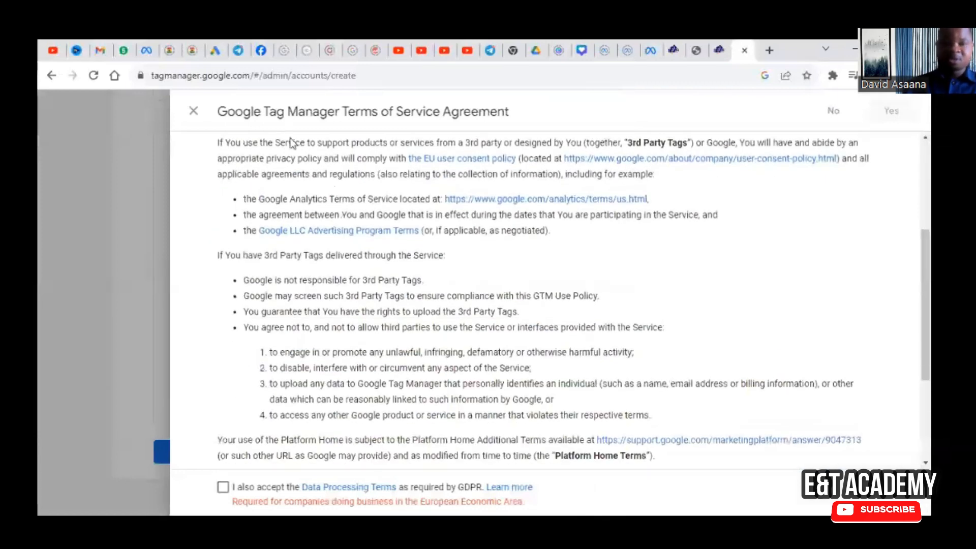
{"action": "scroll", "coordinate": [305, 204], "scroll_direction": "up", "scroll_amount": 5}
{"action": "scroll", "coordinate": [327, 254], "scroll_direction": "down", "scroll_amount": 6}
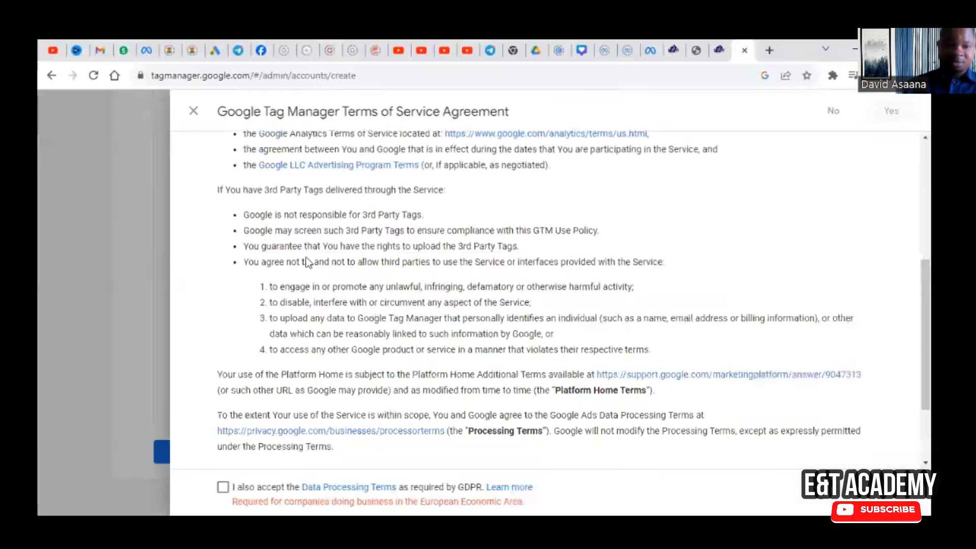
{"action": "scroll", "coordinate": [307, 262], "scroll_direction": "down", "scroll_amount": 2}
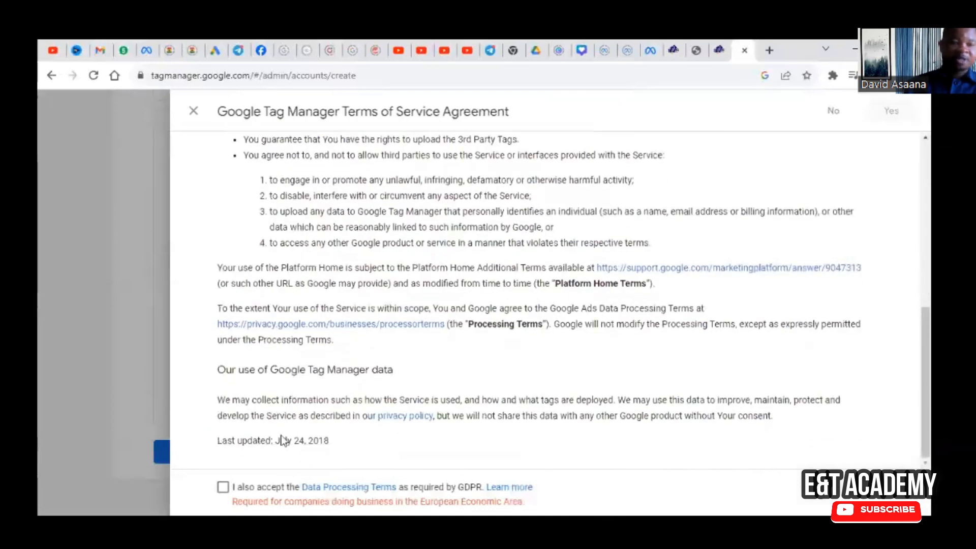
{"action": "key", "text": "space"}
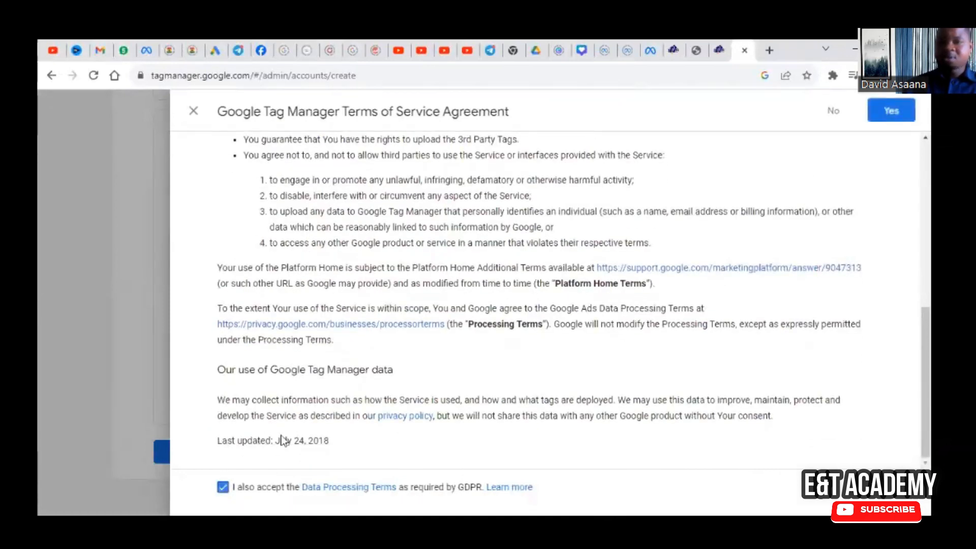
{"action": "left_click", "coordinate": [891, 110]}
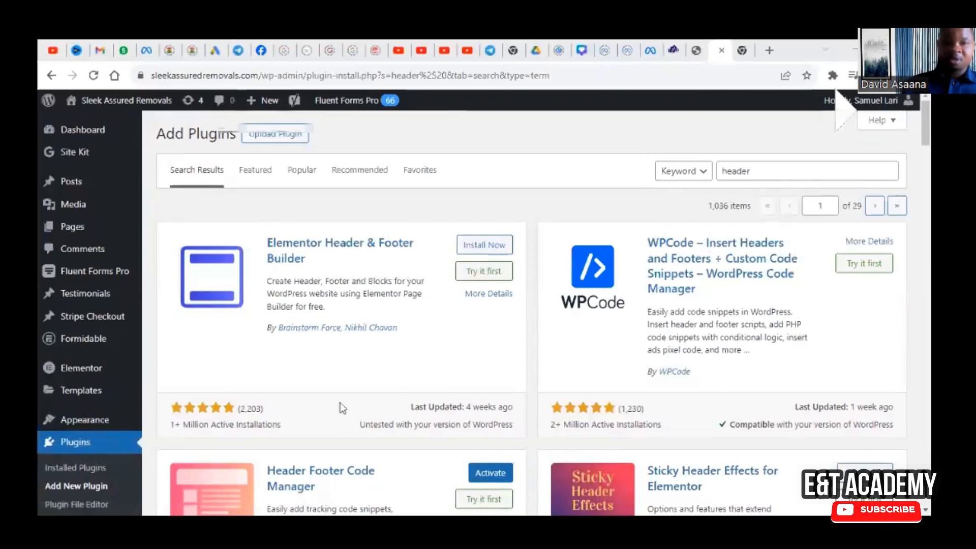
Step: Activate the Header Footer Code Manager plugin in the WordPress admin
{"action": "scroll", "coordinate": [355, 405], "scroll_direction": "down", "scroll_amount": 3}
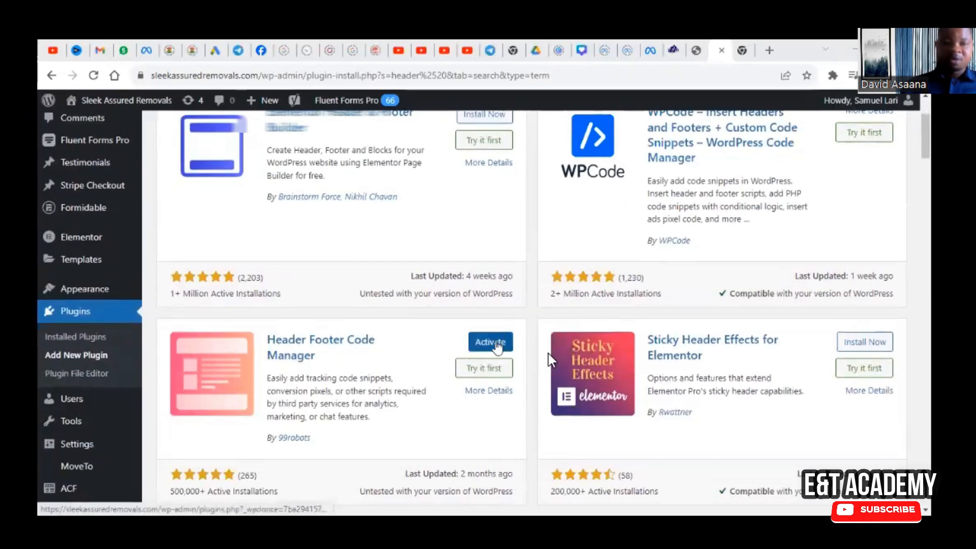
{"action": "left_click", "coordinate": [498, 346]}
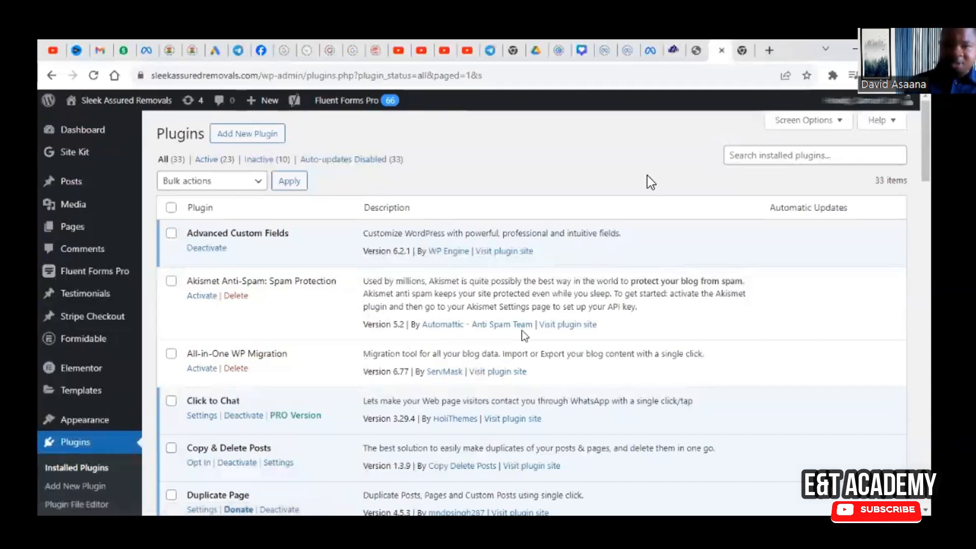
{"action": "scroll", "coordinate": [127, 460], "scroll_direction": "down", "scroll_amount": 4}
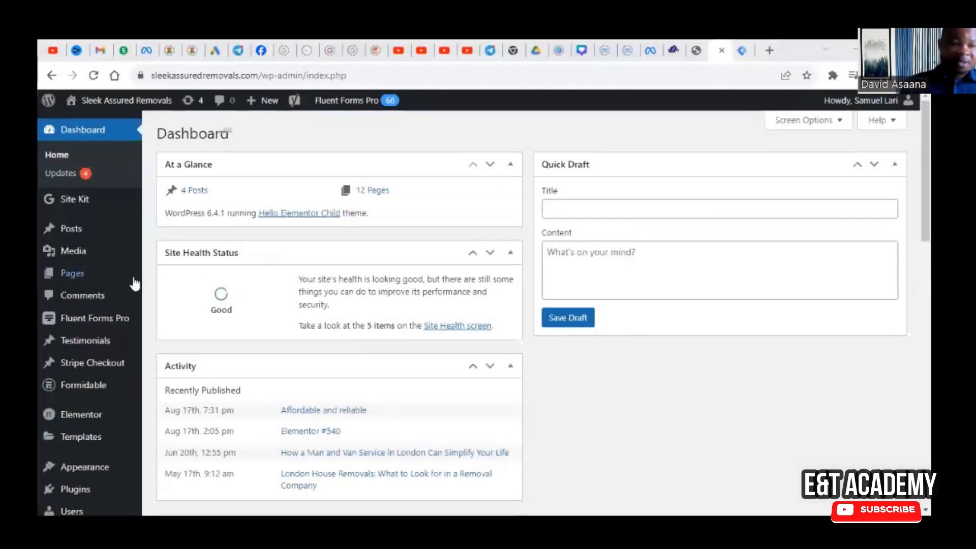
Step: Create a new HFCM snippet named GTM Header and set its location to Header
{"action": "scroll", "coordinate": [106, 412], "scroll_direction": "down", "scroll_amount": 5}
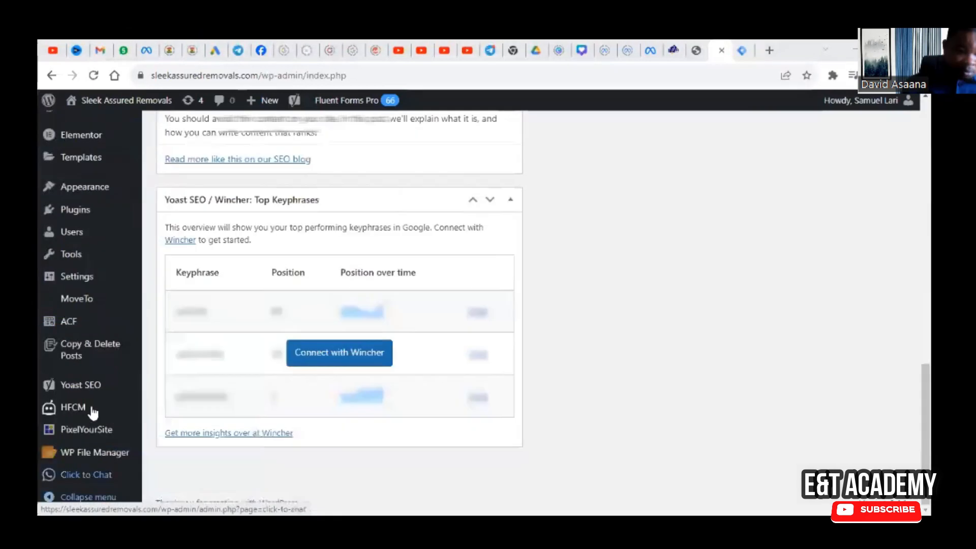
{"action": "mouse_move", "coordinate": [92, 412]}
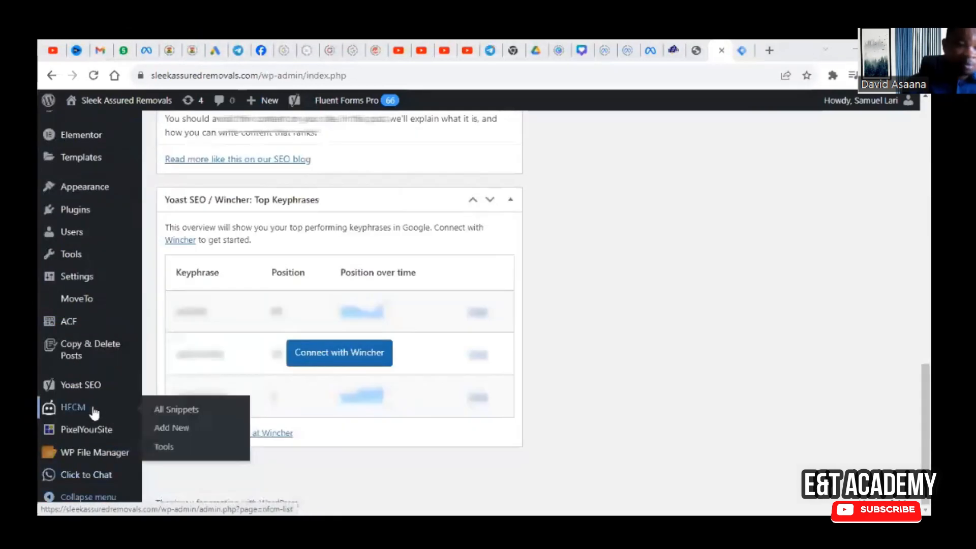
{"action": "left_click", "coordinate": [182, 429]}
{"action": "left_click", "coordinate": [378, 169]}
{"action": "type", "text": "GTM Header"}
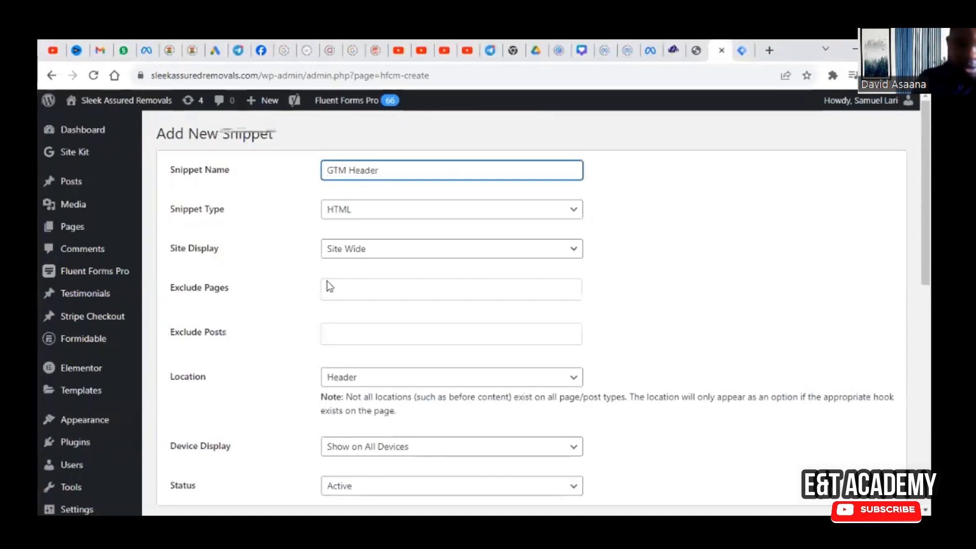
{"action": "left_click", "coordinate": [333, 420]}
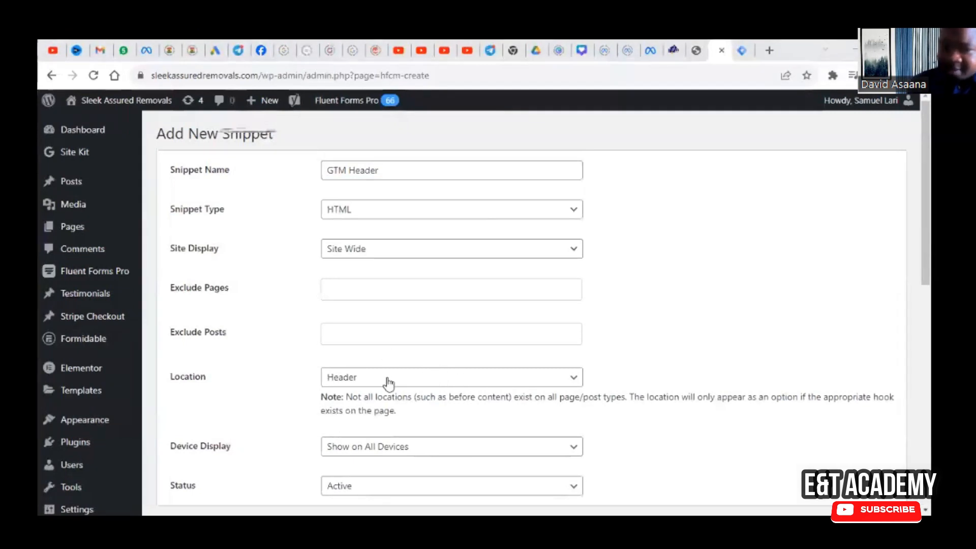
Step: Copy the head code from Google Tag Manager into the GTM Header snippet's code in WordPress and save the snippet
{"action": "scroll", "coordinate": [388, 380], "scroll_direction": "down", "scroll_amount": 2}
{"action": "scroll", "coordinate": [396, 239], "scroll_direction": "up", "scroll_amount": 2}
{"action": "scroll", "coordinate": [429, 345], "scroll_direction": "down", "scroll_amount": 5}
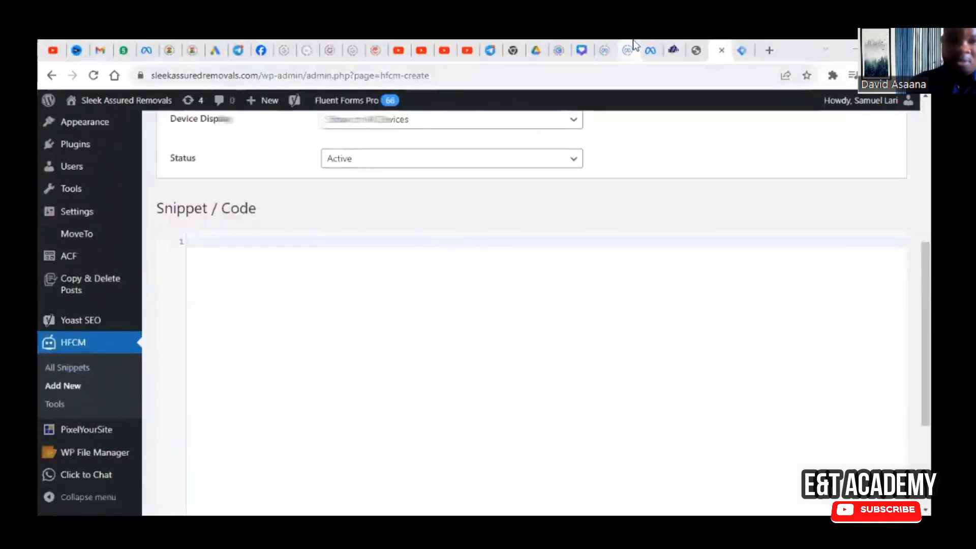
{"action": "left_click", "coordinate": [742, 50]}
{"action": "left_click", "coordinate": [679, 266]}
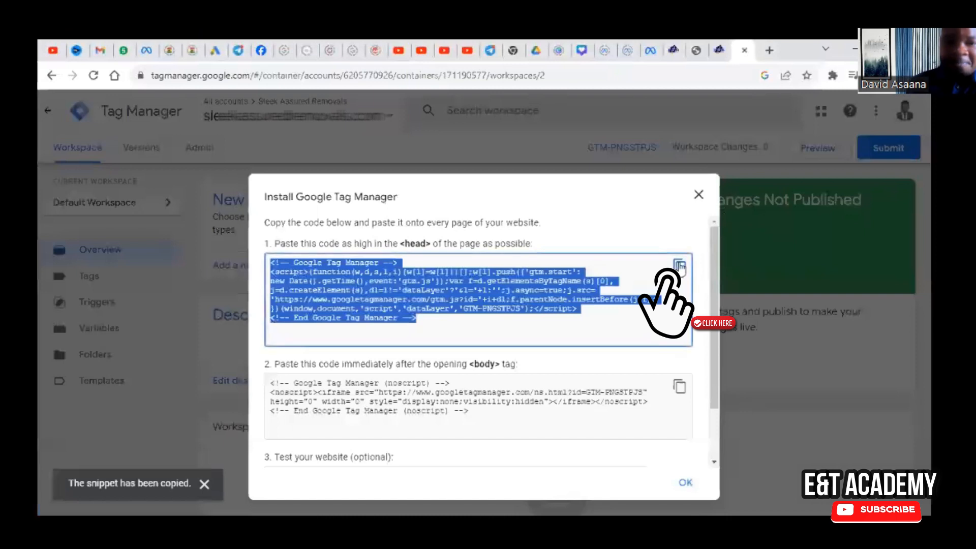
{"action": "left_click", "coordinate": [714, 43]}
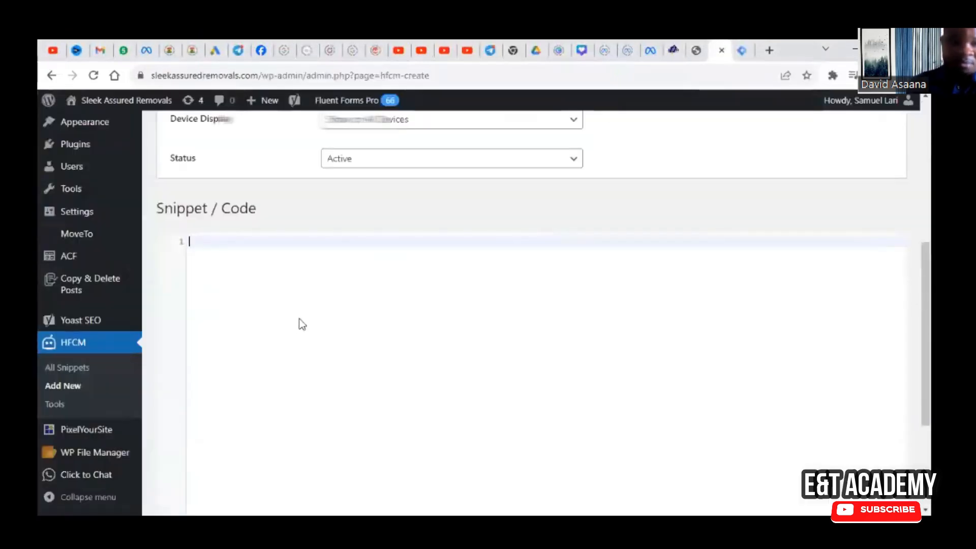
{"action": "key", "text": "ctrl+v"}
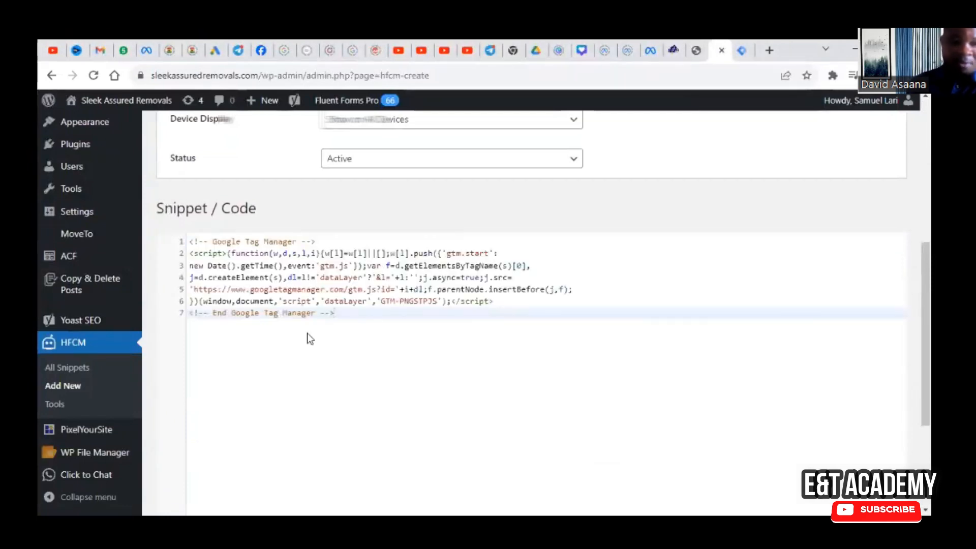
{"action": "scroll", "coordinate": [325, 387], "scroll_direction": "down", "scroll_amount": 4}
{"action": "left_click", "coordinate": [179, 443]}
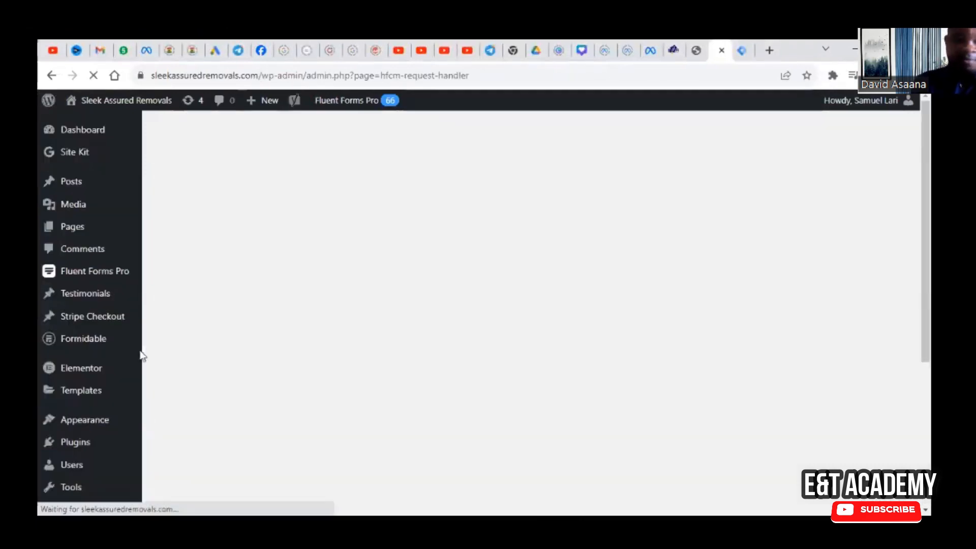
Step: Start another new HFCM snippet and name it GTM Footer
{"action": "scroll", "coordinate": [145, 389], "scroll_direction": "down", "scroll_amount": 5}
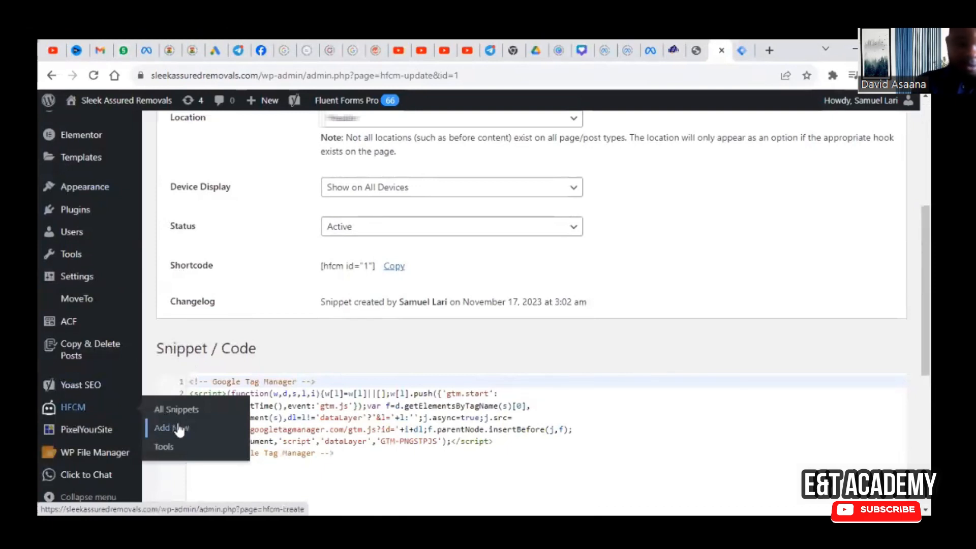
{"action": "left_click", "coordinate": [179, 429]}
{"action": "left_click", "coordinate": [382, 168]}
{"action": "type", "text": "GTM H"}
{"action": "type", "text": "o"}
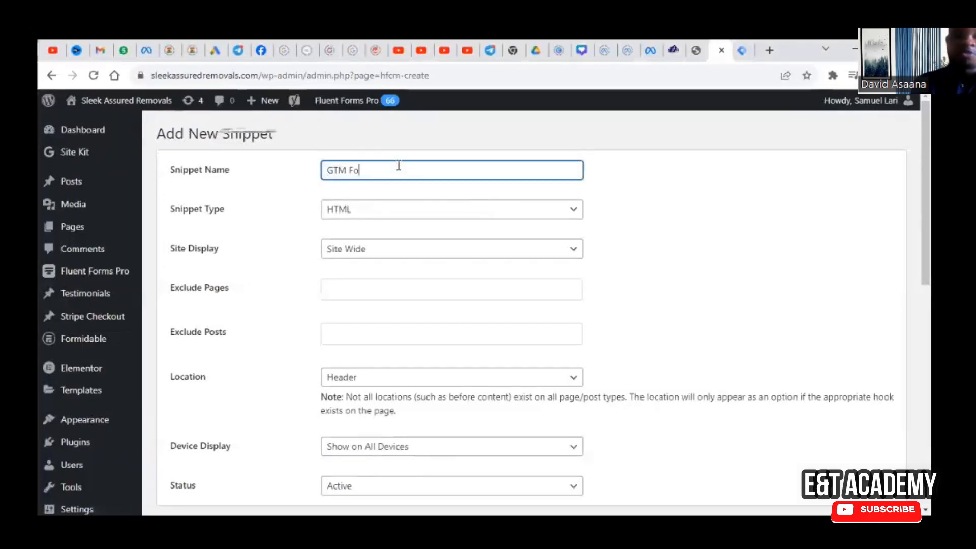
{"action": "type", "text": "oter"}
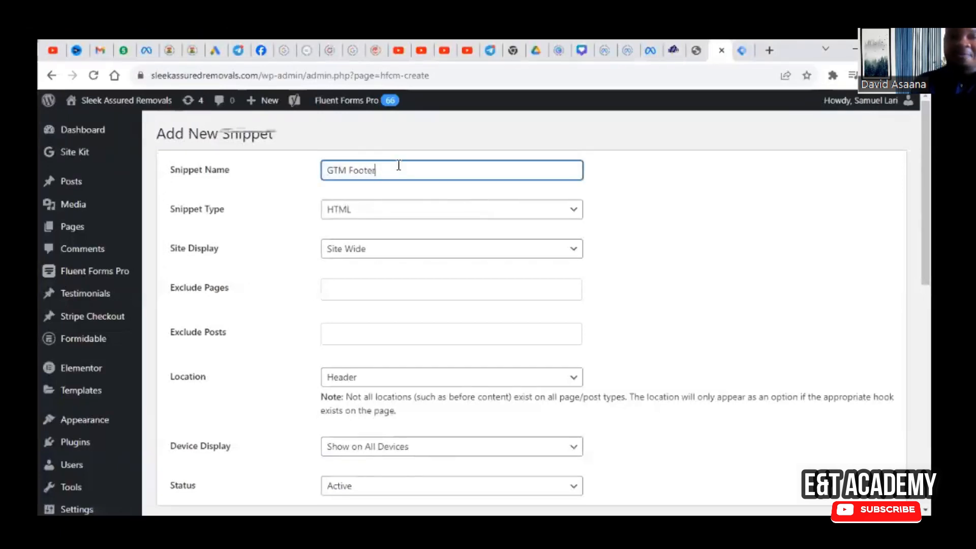
{"action": "type", "text": "/"}
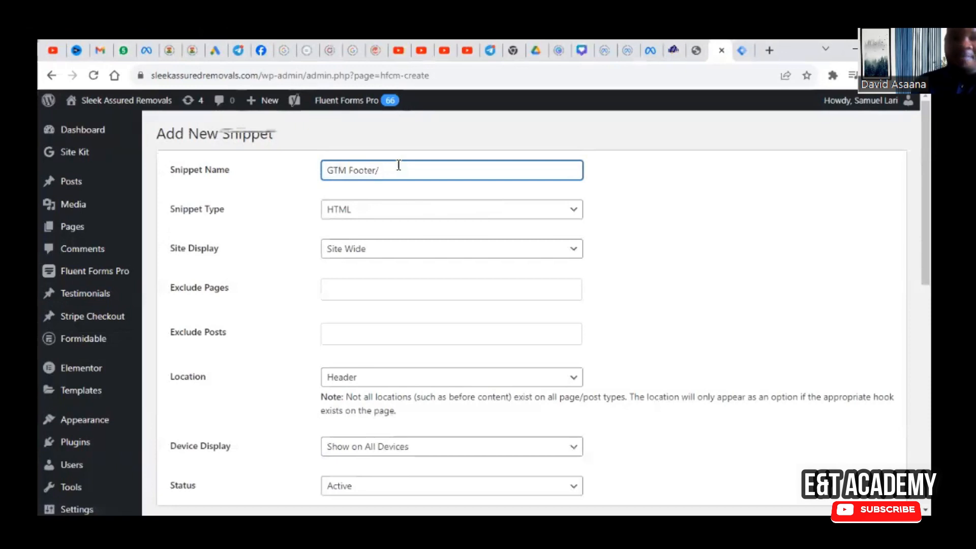
{"action": "type", "text": "Body"}
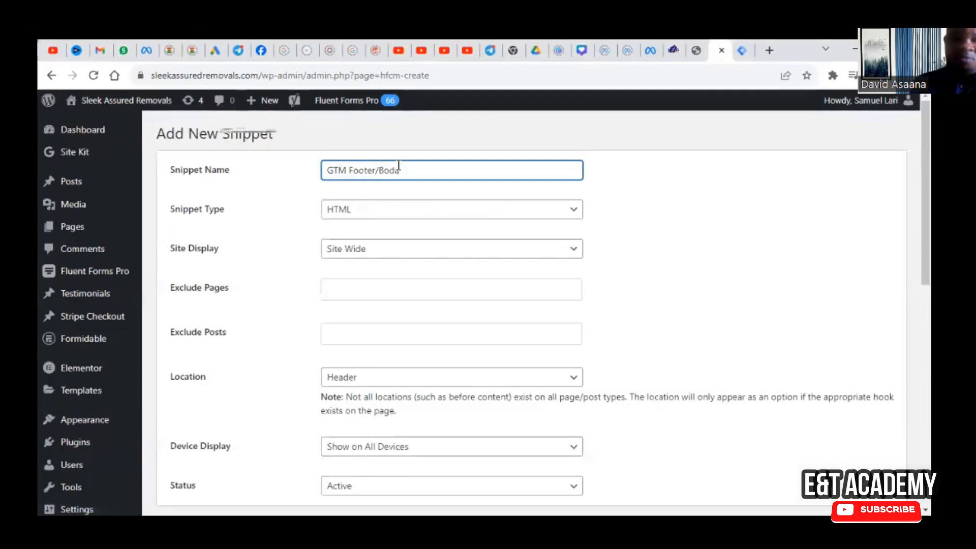
{"action": "key", "text": "BackSpace"}
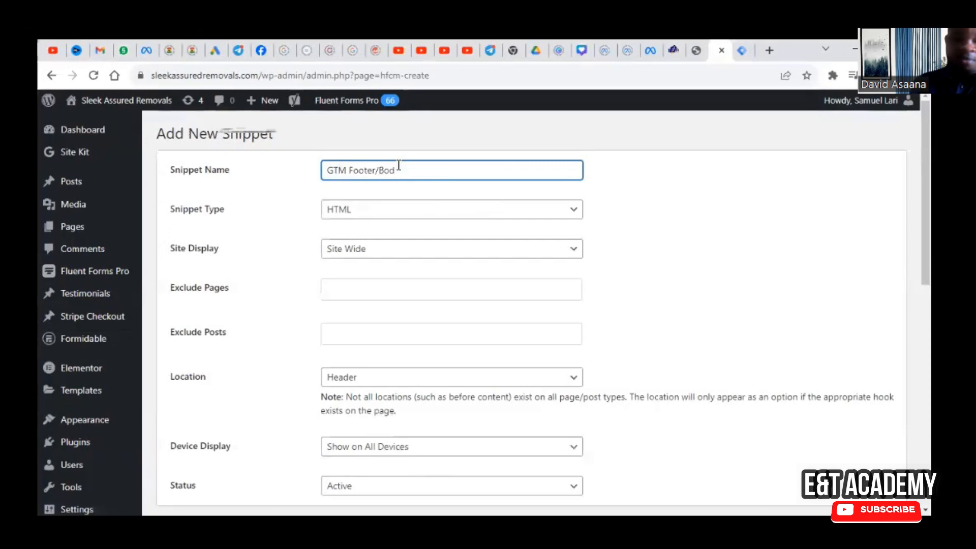
{"action": "key", "text": "BackSpace"}
{"action": "key", "text": "BackSpace"}
{"action": "key", "text": "BackSpace"}
{"action": "key", "text": "BackSpace"}
{"action": "key", "text": "BackSpace"}
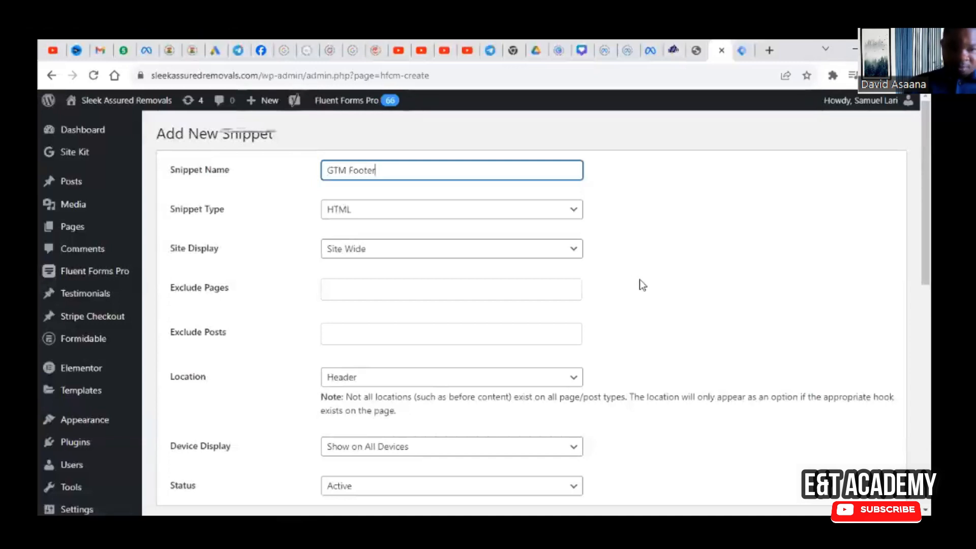
Step: Set the GTM Footer snippet's location to Footer
{"action": "scroll", "coordinate": [642, 284], "scroll_direction": "down", "scroll_amount": 6}
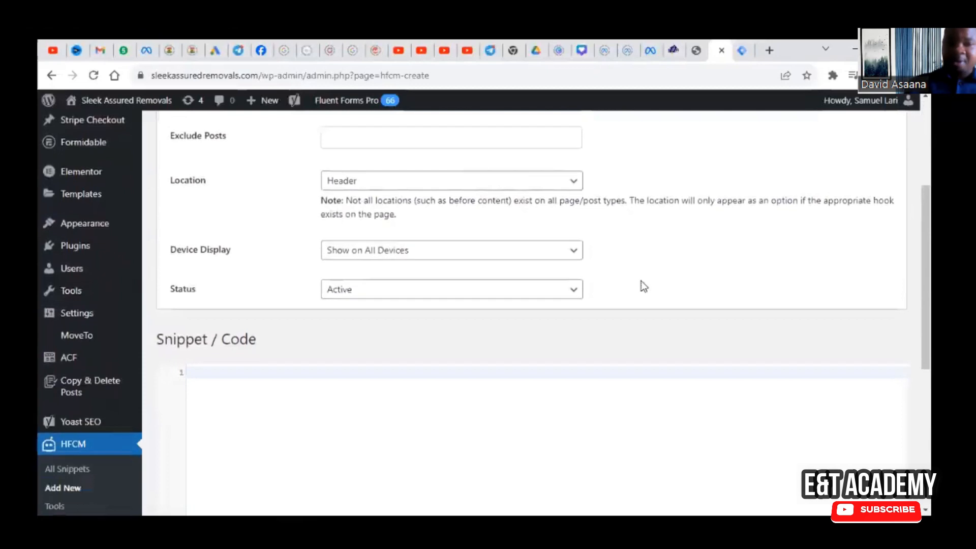
{"action": "scroll", "coordinate": [414, 349], "scroll_direction": "up", "scroll_amount": 4}
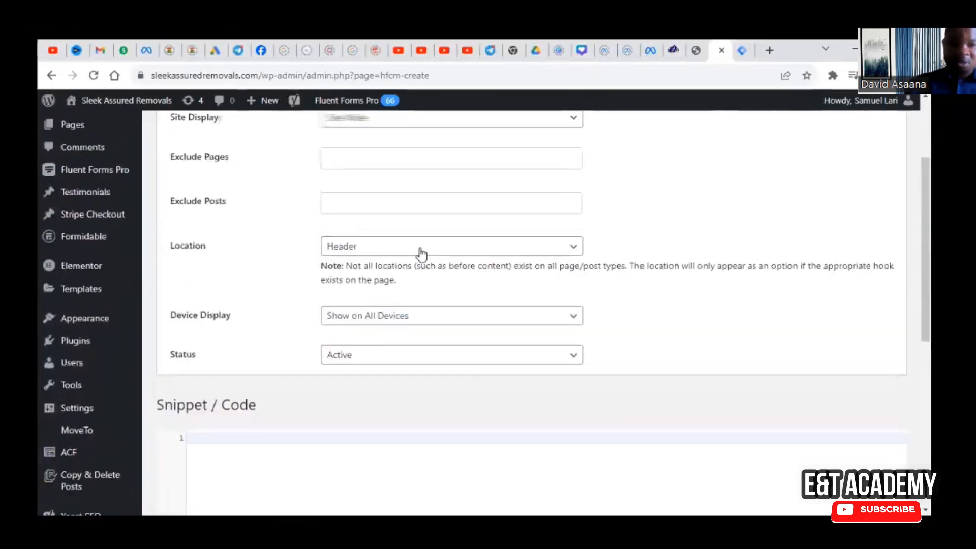
{"action": "left_click", "coordinate": [409, 248]}
{"action": "left_click", "coordinate": [396, 277]}
{"action": "scroll", "coordinate": [490, 295], "scroll_direction": "up", "scroll_amount": 1}
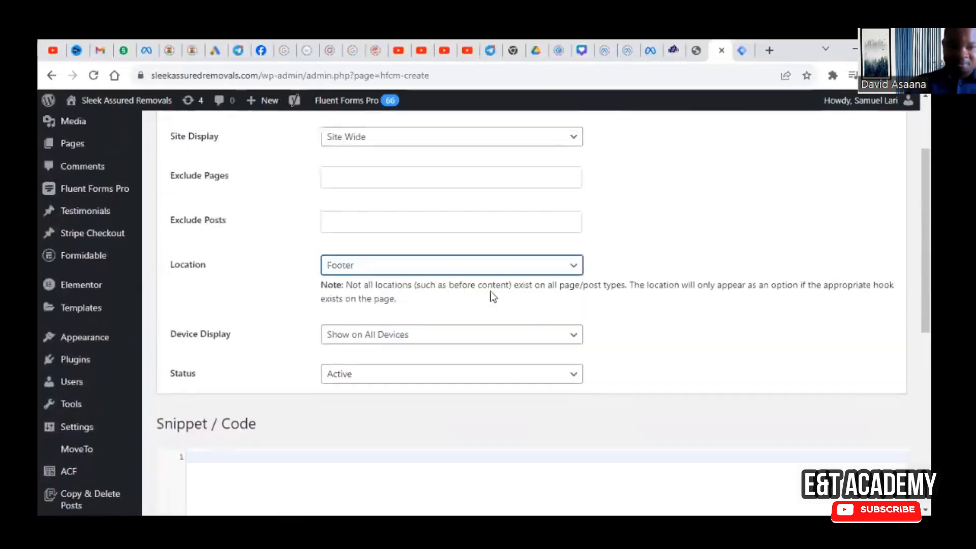
Step: Copy the body noscript code from Google Tag Manager and paste it as the GTM Footer snippet's code in WordPress
{"action": "scroll", "coordinate": [417, 345], "scroll_direction": "down", "scroll_amount": 4}
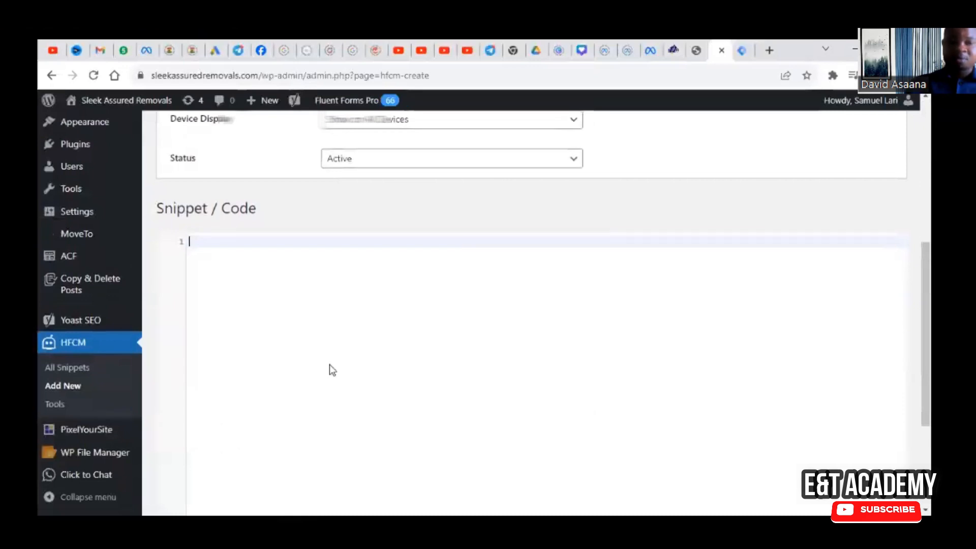
{"action": "left_click", "coordinate": [747, 47]}
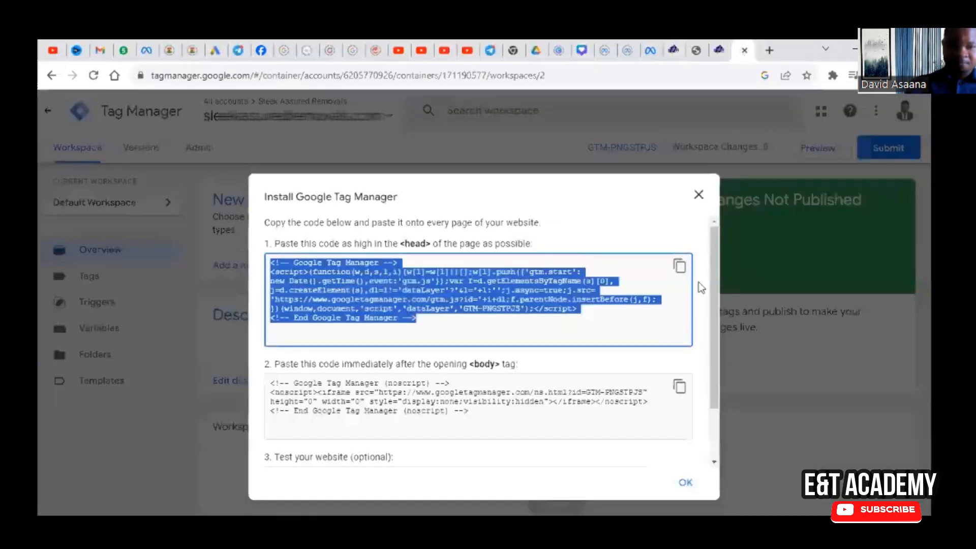
{"action": "left_click", "coordinate": [679, 386]}
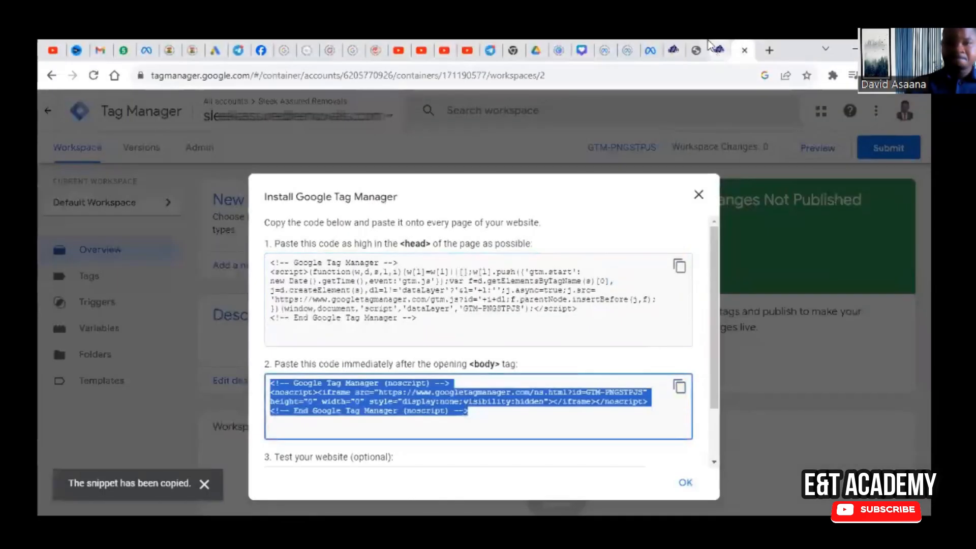
{"action": "left_click", "coordinate": [721, 48]}
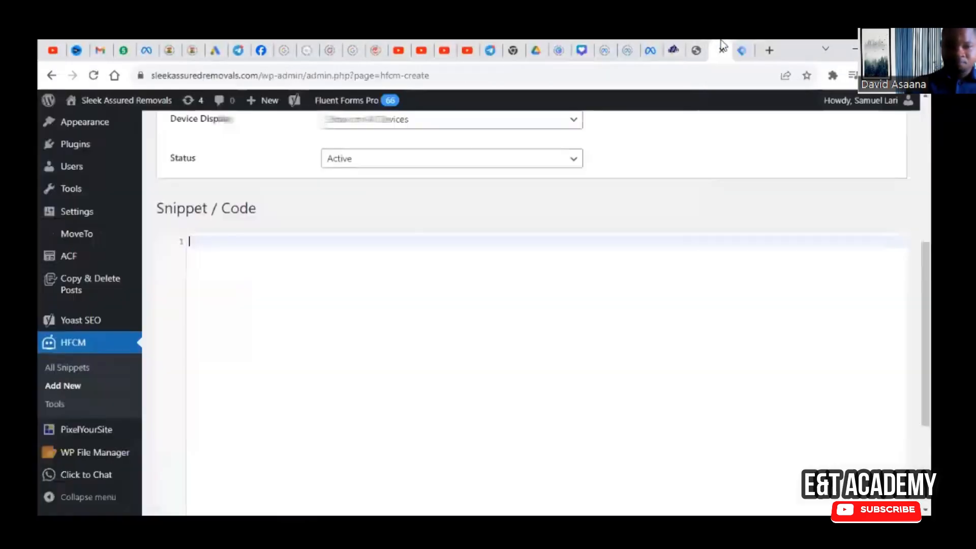
{"action": "right_click", "coordinate": [220, 246]}
{"action": "left_click", "coordinate": [265, 336]}
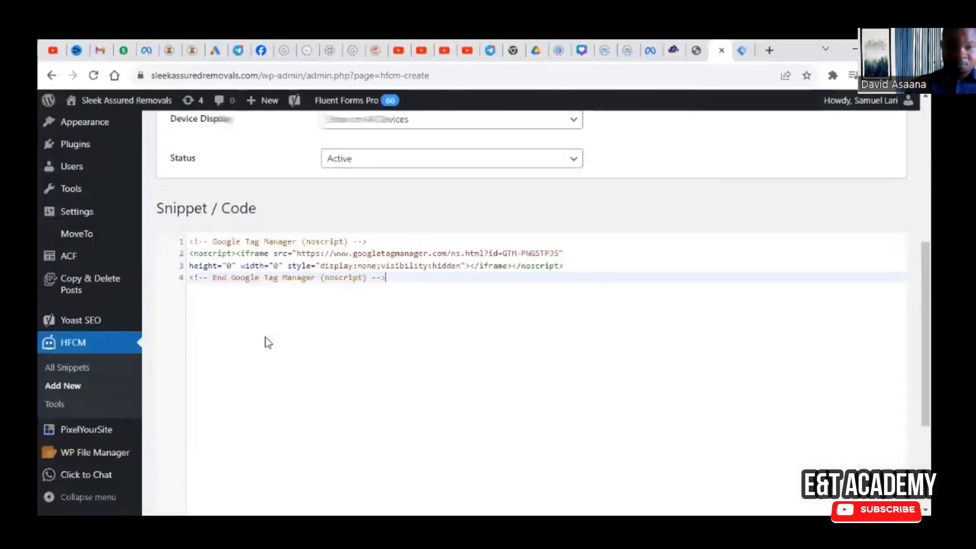
Step: Review the GTM Footer snippet's settings and save the snippet
{"action": "scroll", "coordinate": [355, 330], "scroll_direction": "up", "scroll_amount": 6}
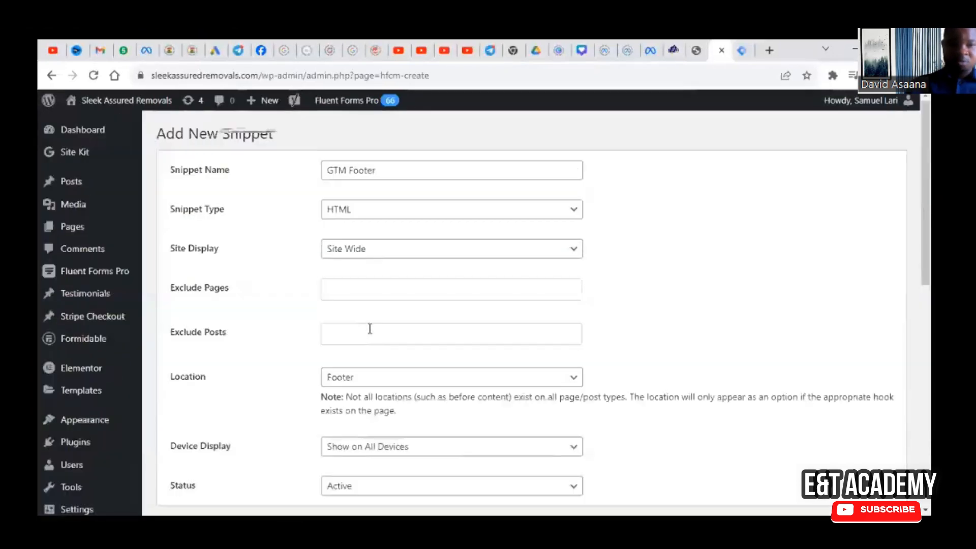
{"action": "scroll", "coordinate": [371, 327], "scroll_direction": "down", "scroll_amount": 2}
{"action": "scroll", "coordinate": [392, 376], "scroll_direction": "up", "scroll_amount": 3}
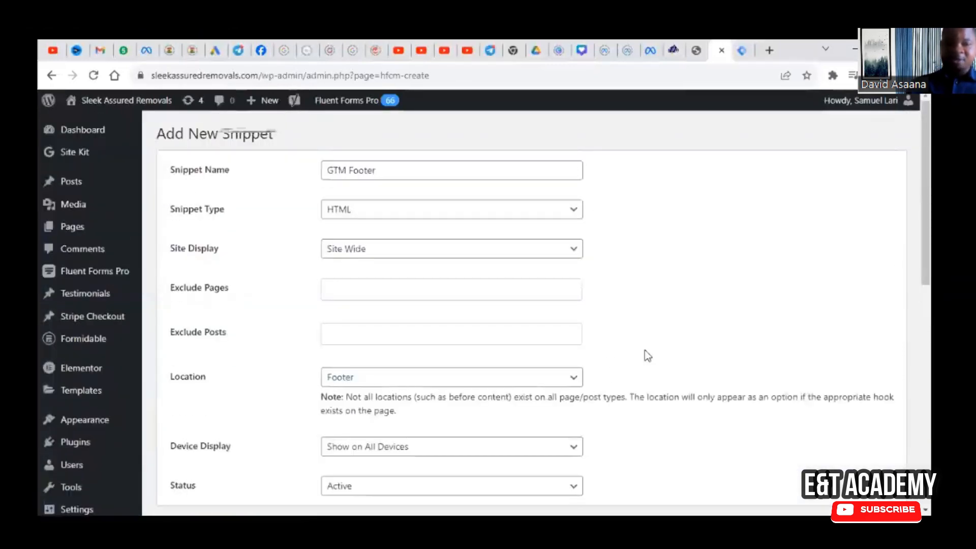
{"action": "scroll", "coordinate": [644, 349], "scroll_direction": "down", "scroll_amount": 12}
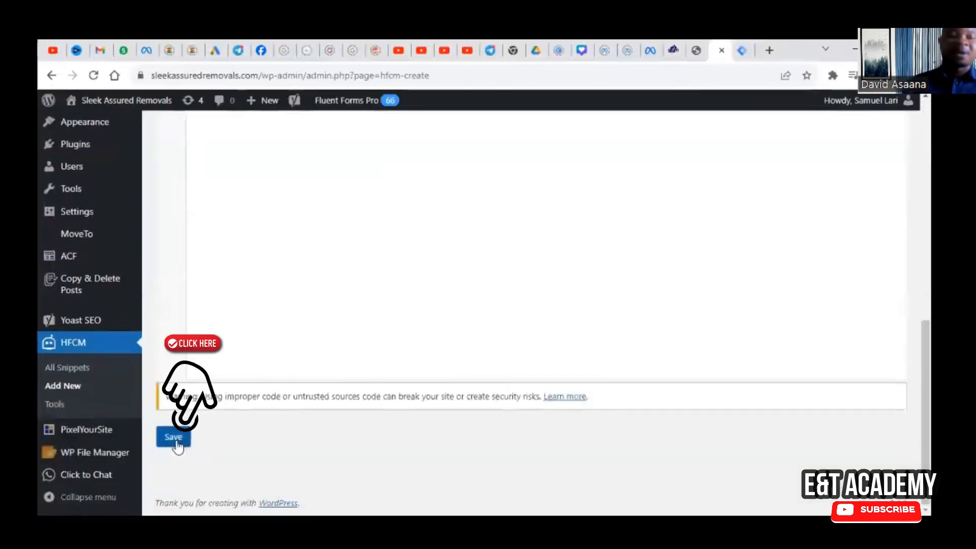
{"action": "left_click", "coordinate": [175, 443]}
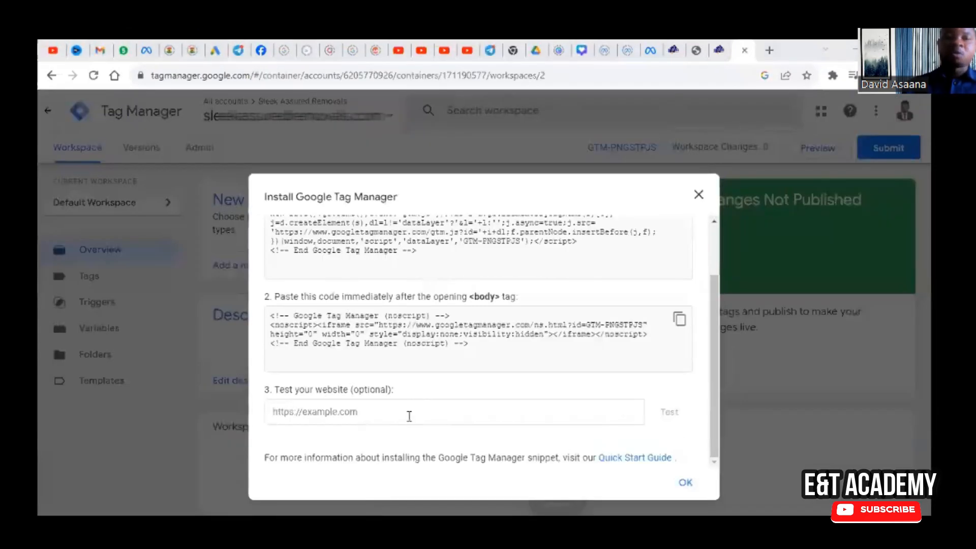
{"action": "right_click", "coordinate": [408, 416]}
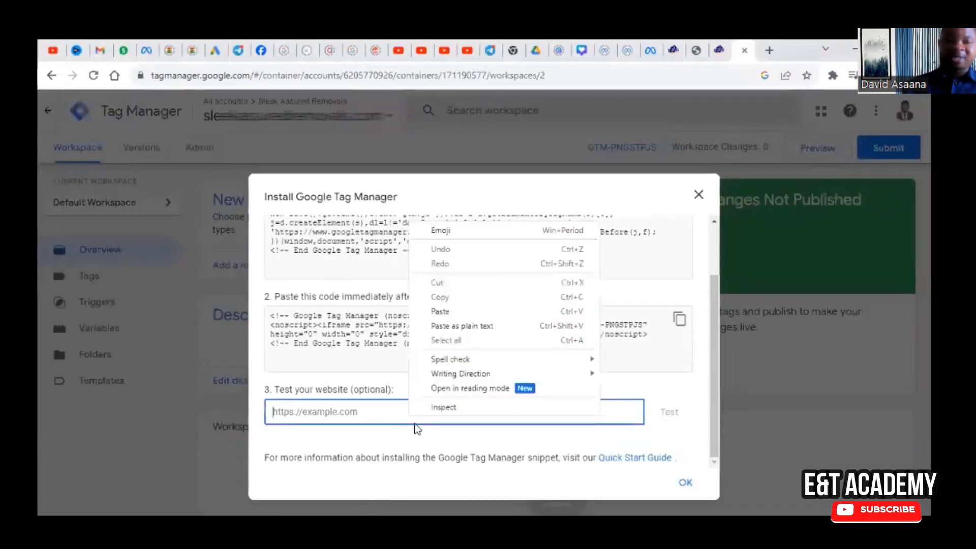
{"action": "left_click", "coordinate": [447, 311]}
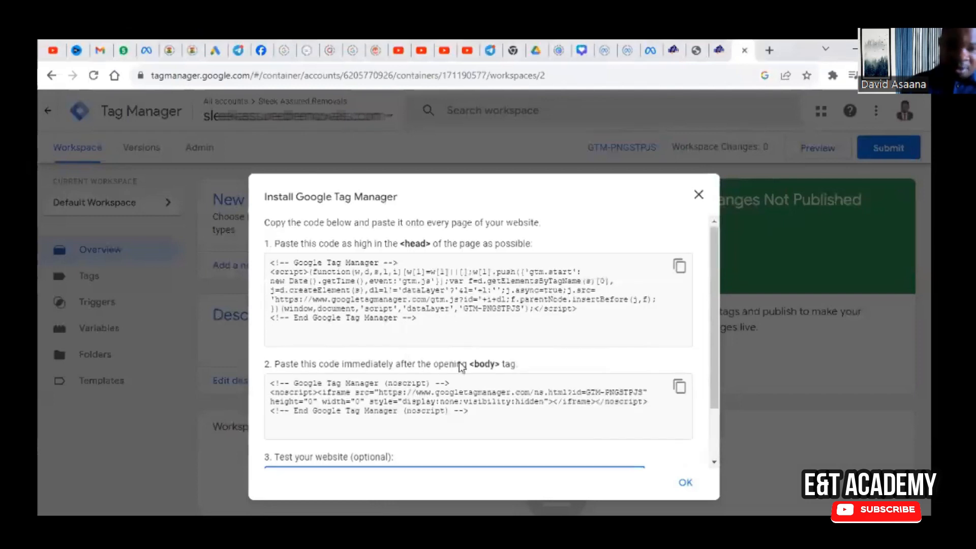
{"action": "scroll", "coordinate": [470, 422], "scroll_direction": "down", "scroll_amount": 2}
{"action": "key", "text": "BackSpace"}
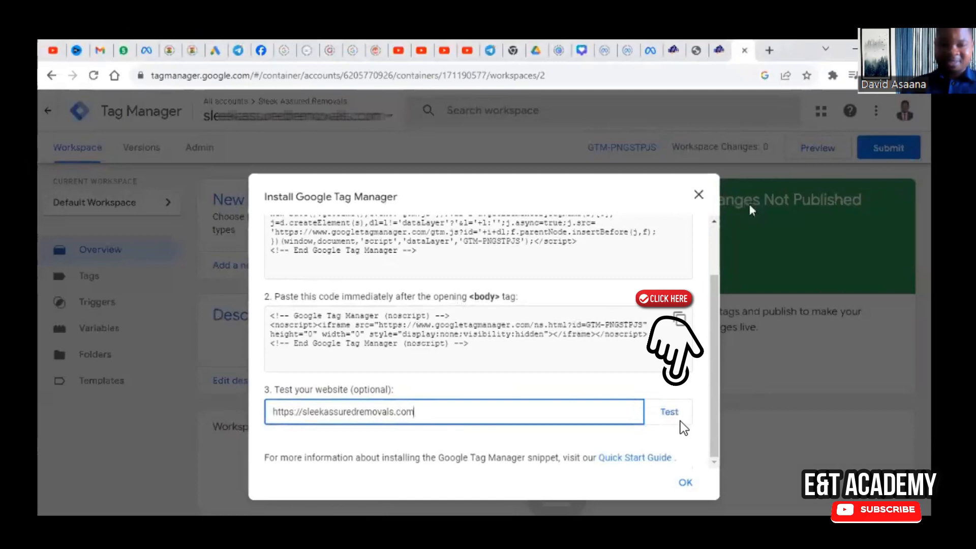
{"action": "left_click", "coordinate": [698, 195]}
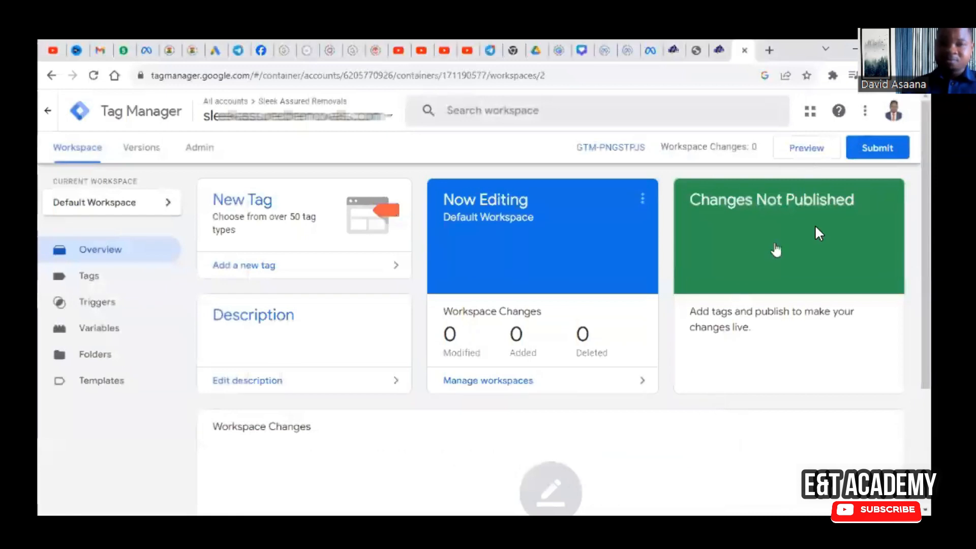
{"action": "left_click", "coordinate": [797, 149]}
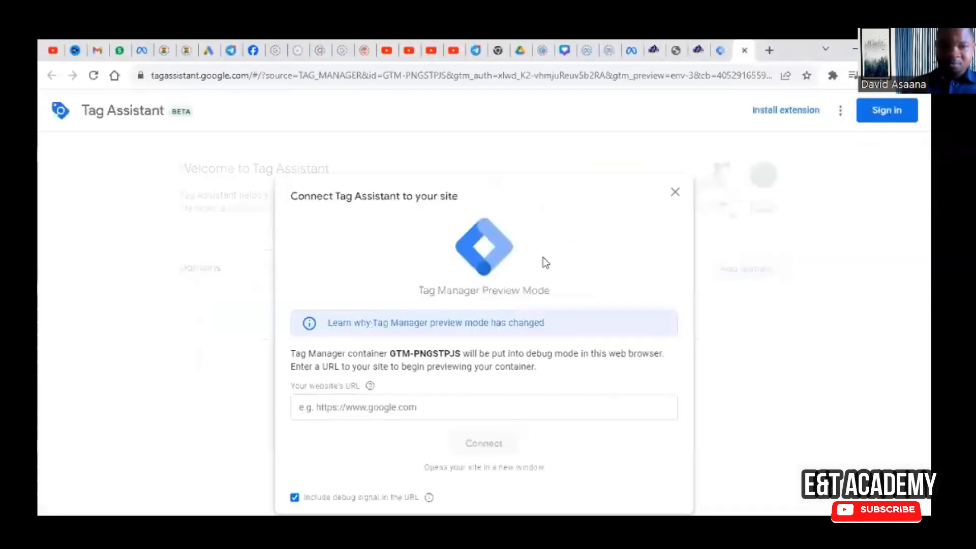
{"action": "right_click", "coordinate": [404, 407]}
{"action": "left_click", "coordinate": [448, 306]}
{"action": "key", "text": "BackSpace"}
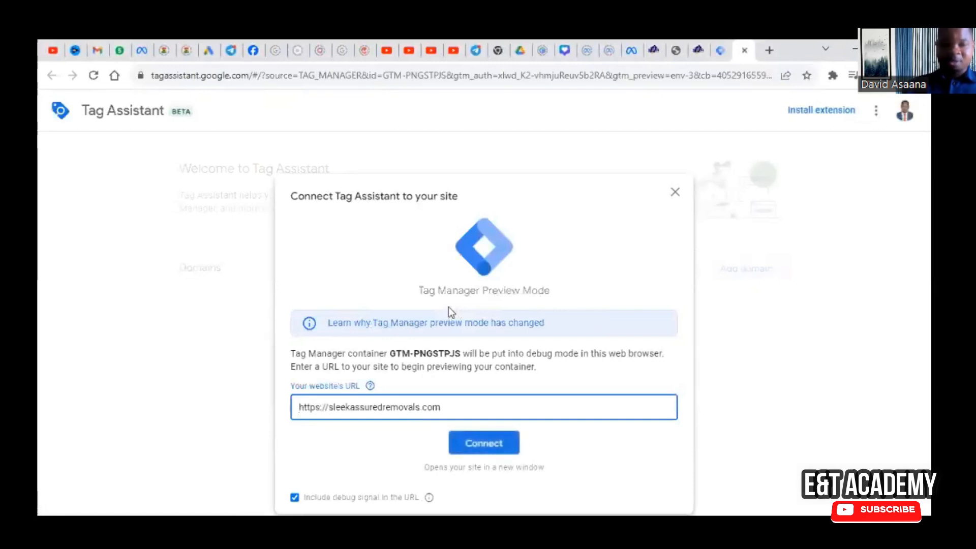
{"action": "left_click", "coordinate": [482, 449]}
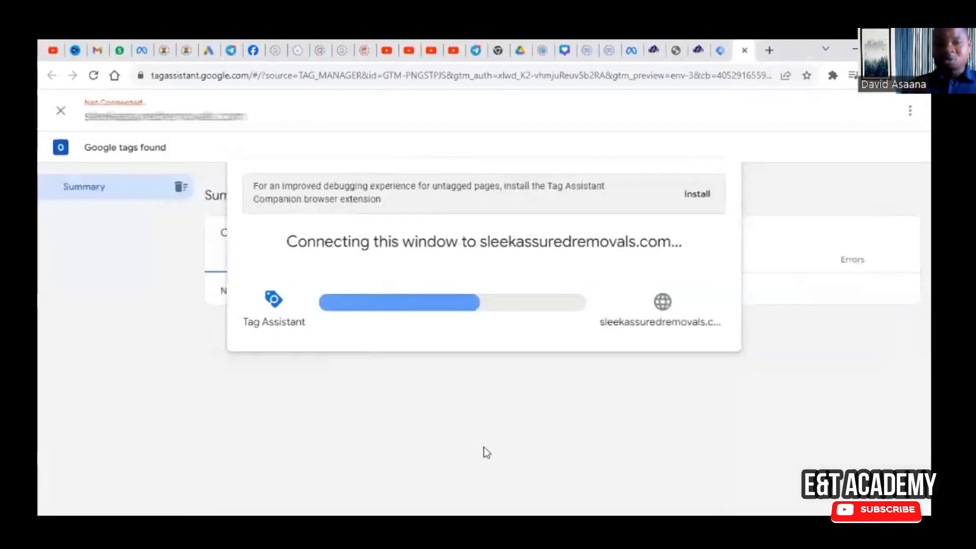